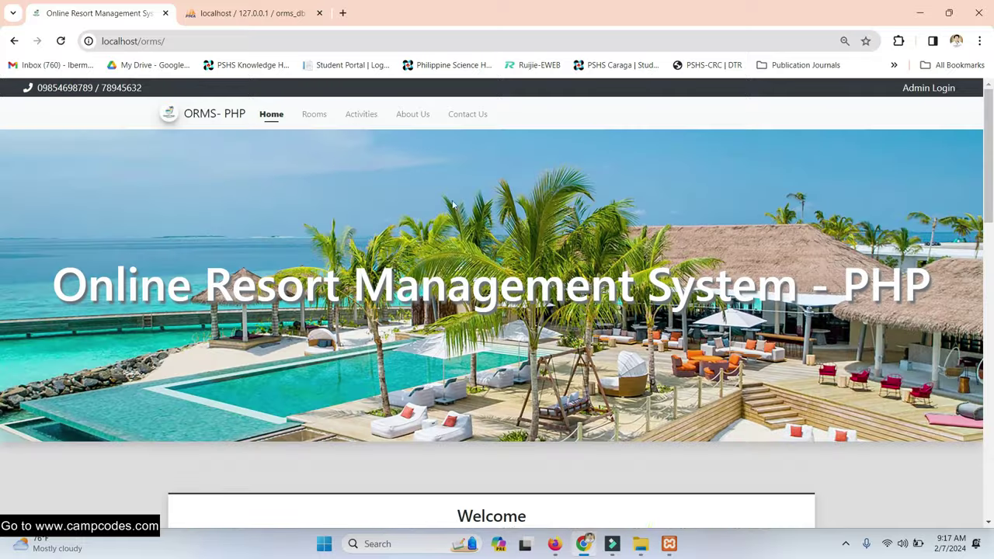
- Open the public Rooms page and scroll through the listed rooms
left_click(316, 114)
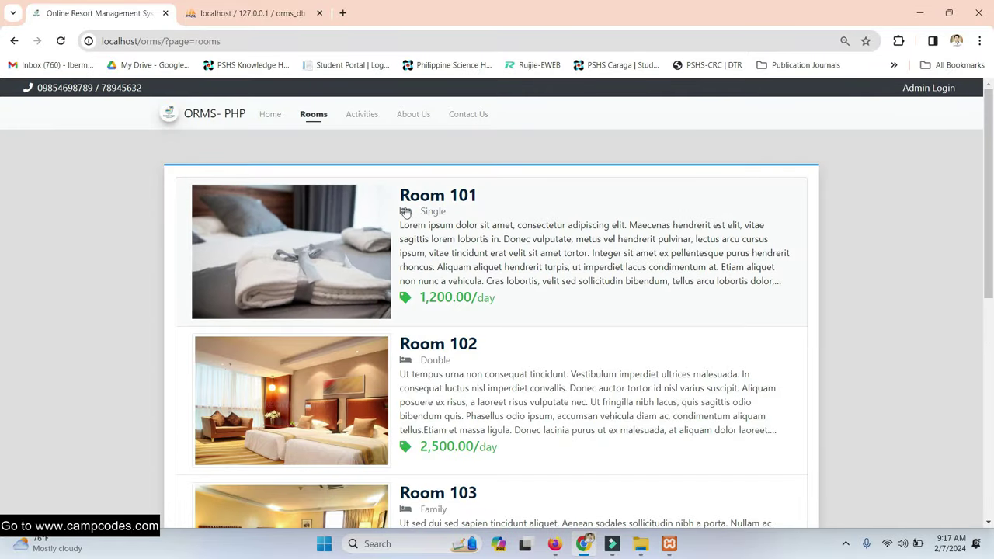
scroll(523, 318, "down", 6)
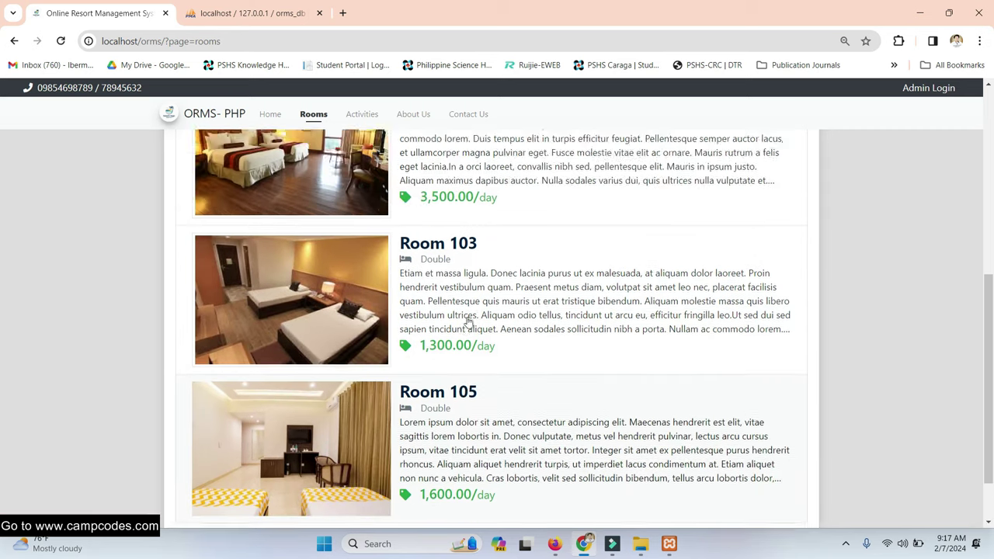
scroll(466, 317, "up", 6)
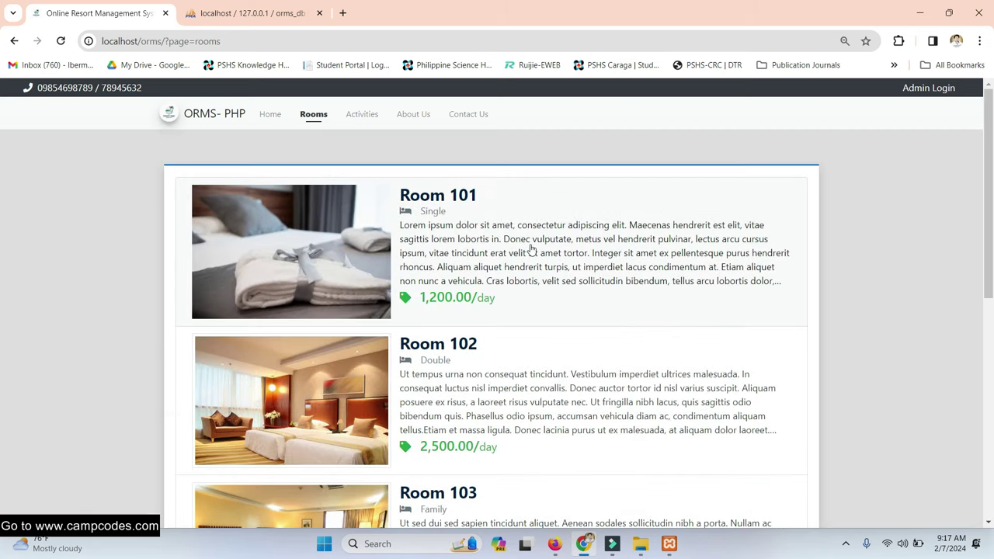
scroll(529, 257, "down", 1)
- View Room 101's details, preview its reservation form, and return to the rooms list
left_click(329, 256)
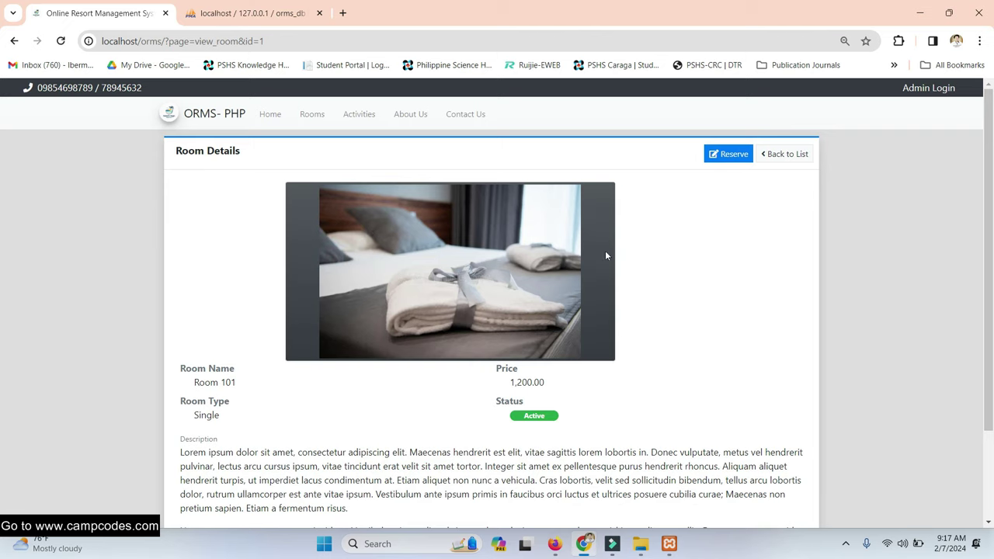
scroll(608, 253, "down", 3)
scroll(604, 267, "up", 3)
left_click(716, 154)
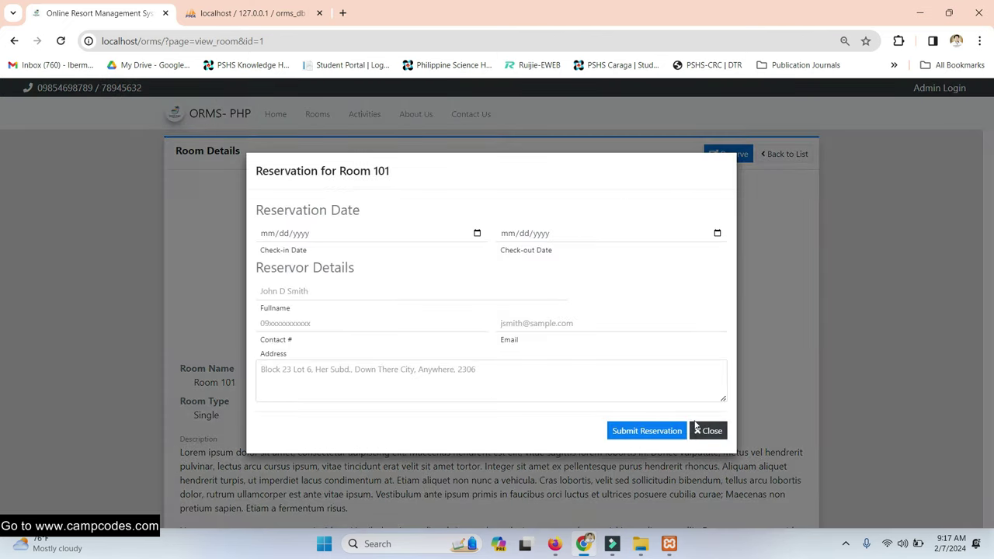
left_click(708, 430)
left_click(784, 154)
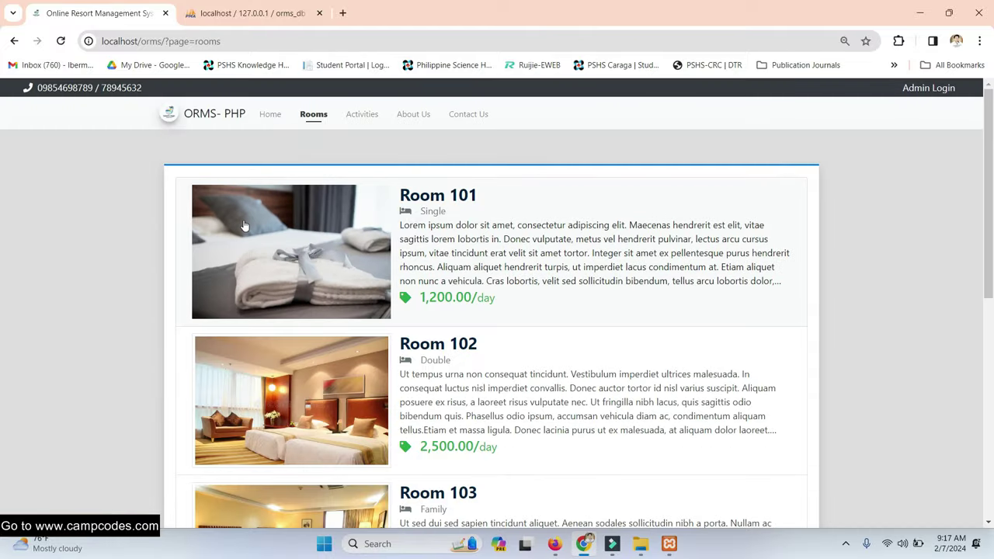
- Go to the Admin Login page and look up the default admin credentials in the setup guide
left_click(920, 90)
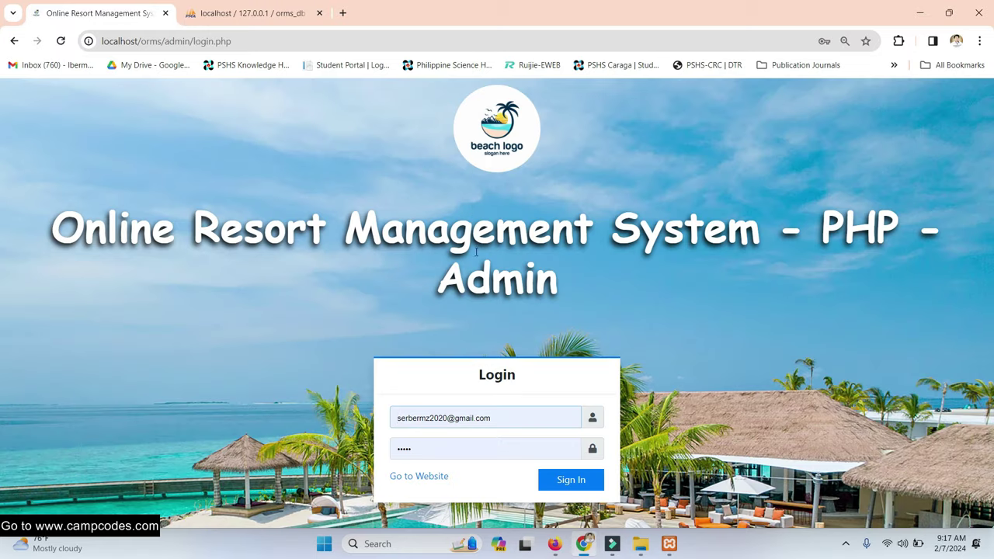
left_click_drag(500, 416, 356, 409)
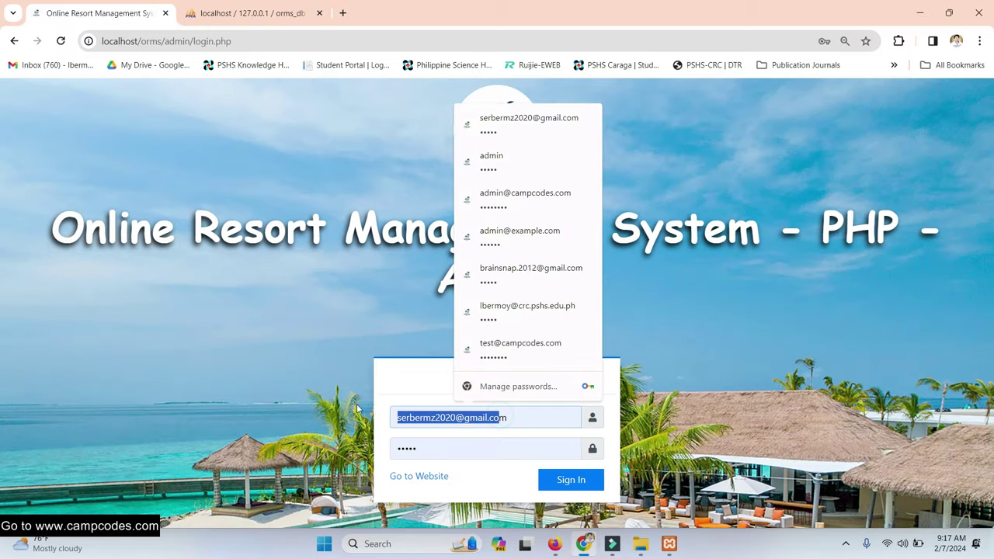
left_click(525, 433)
left_click(513, 416)
triple_click(513, 416)
left_click(554, 548)
scroll(244, 333, "down", 2)
left_click_drag(164, 321, 139, 322)
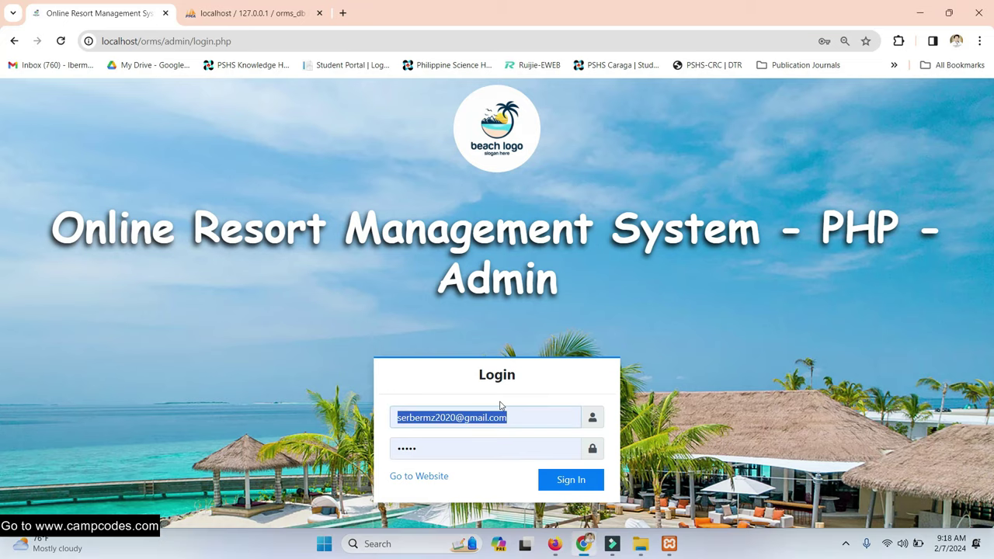
left_click(583, 544)
- Sign in as 'admin' with the default admin password
left_click(515, 418)
triple_click(516, 418)
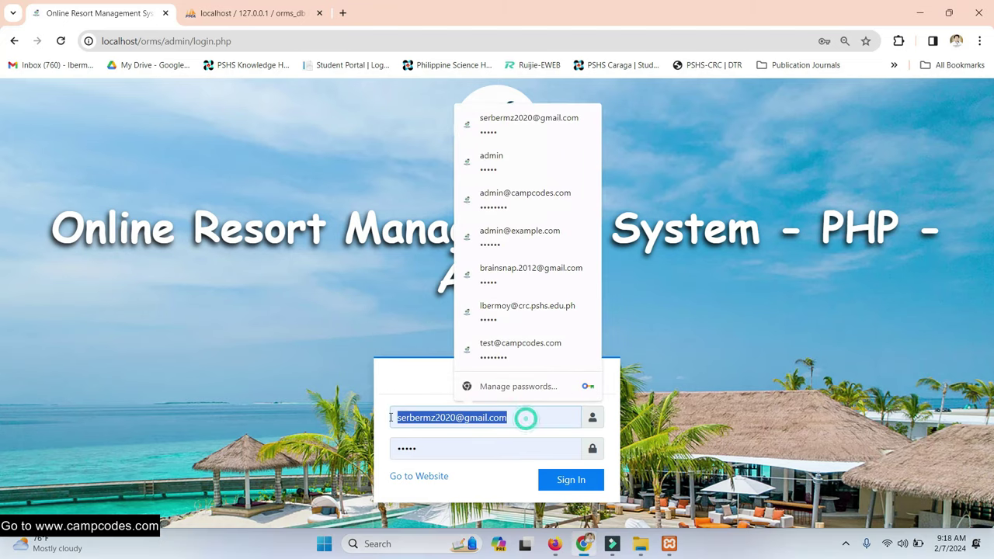
type("admin")
key("Tab")
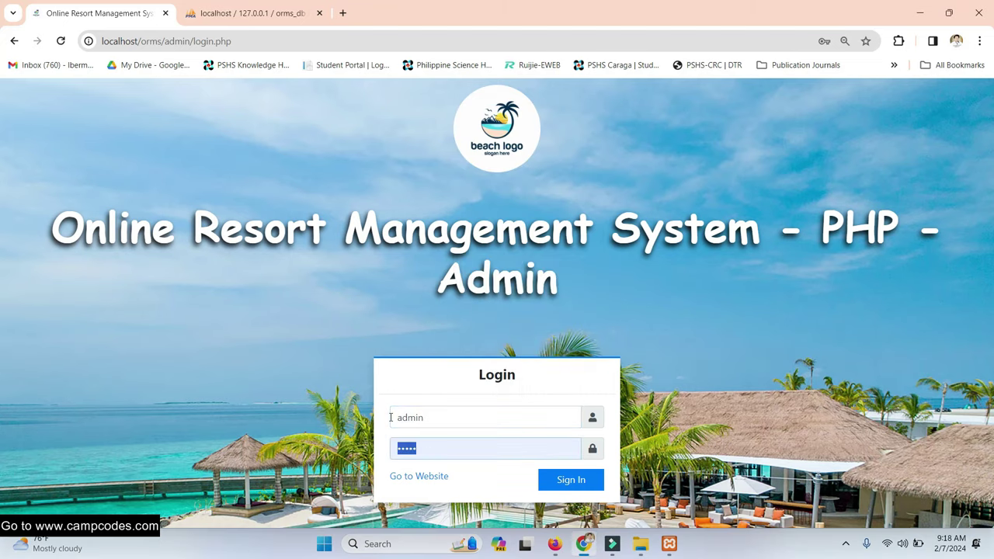
type("admin123")
left_click(579, 481)
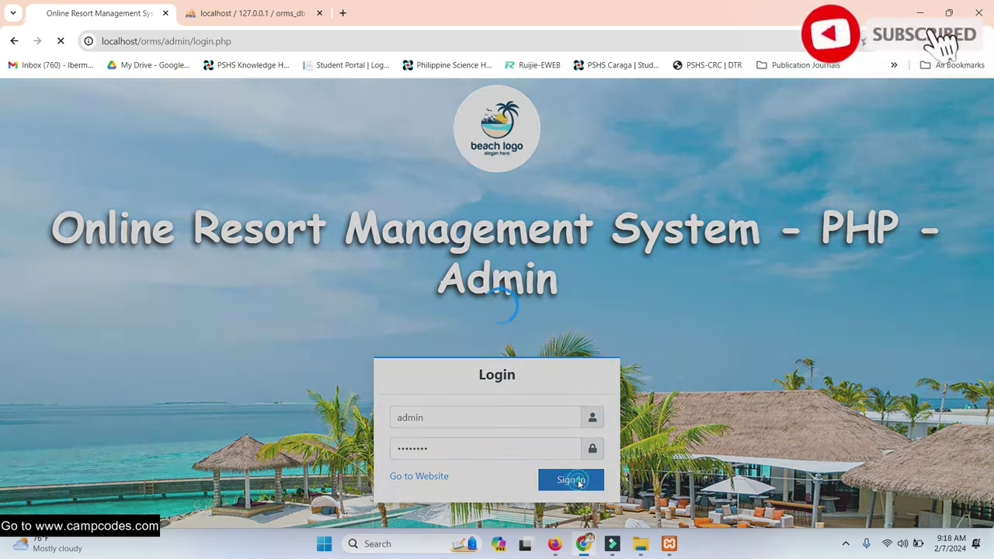
left_click(555, 544)
- Load the localhost/orms public front page in a new Firefox tab and scroll through it
left_click(303, 32)
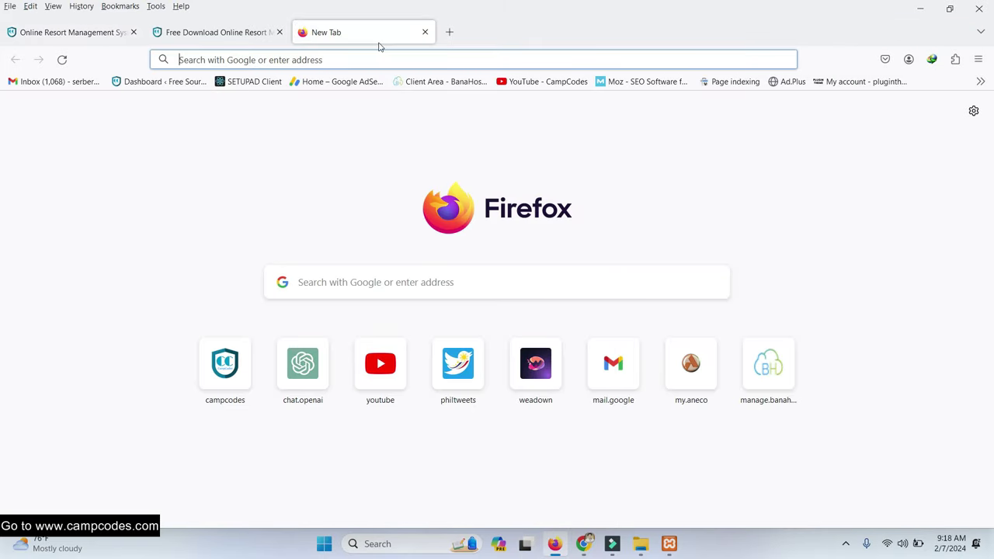
type("localhos/orms")
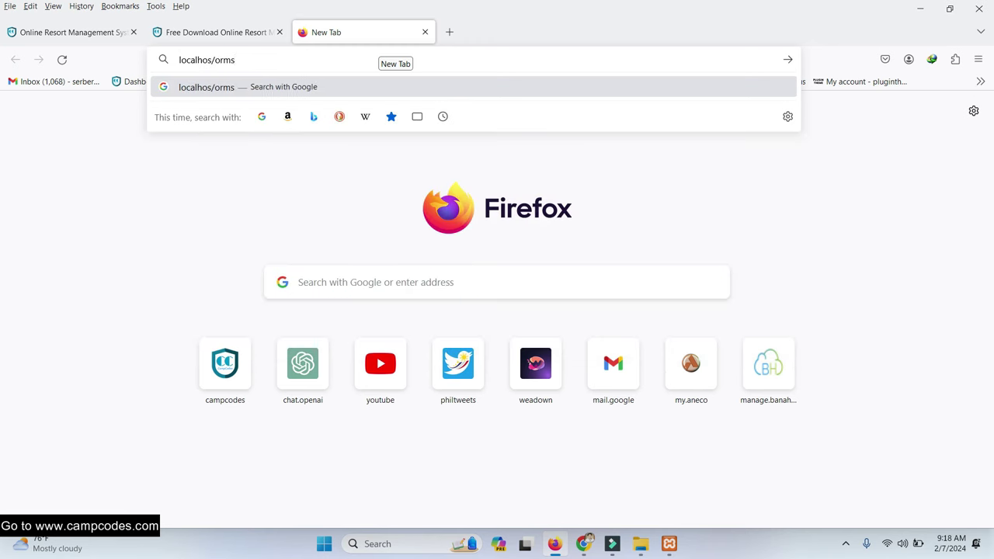
key("Return")
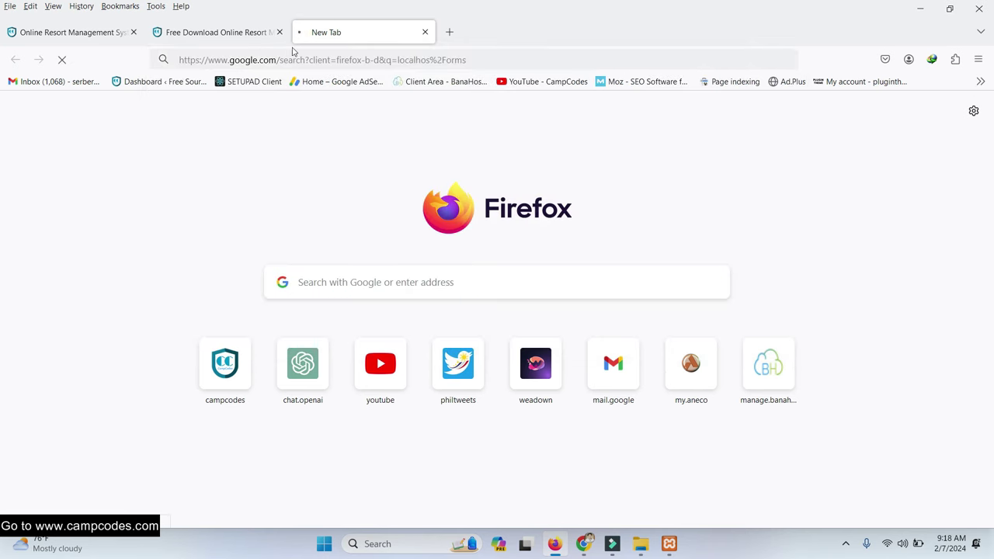
left_click(15, 60)
left_click(225, 60)
type("localhost/")
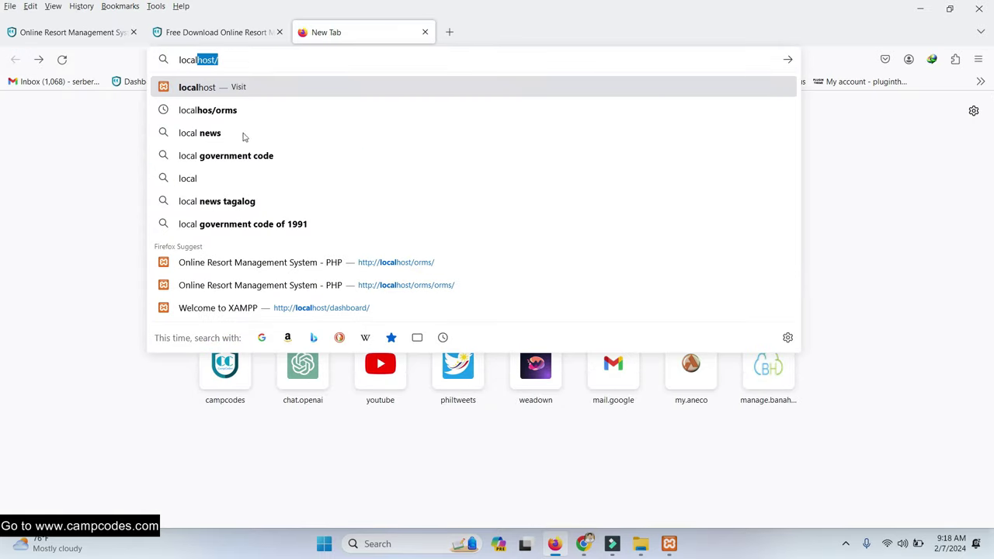
left_click(351, 260)
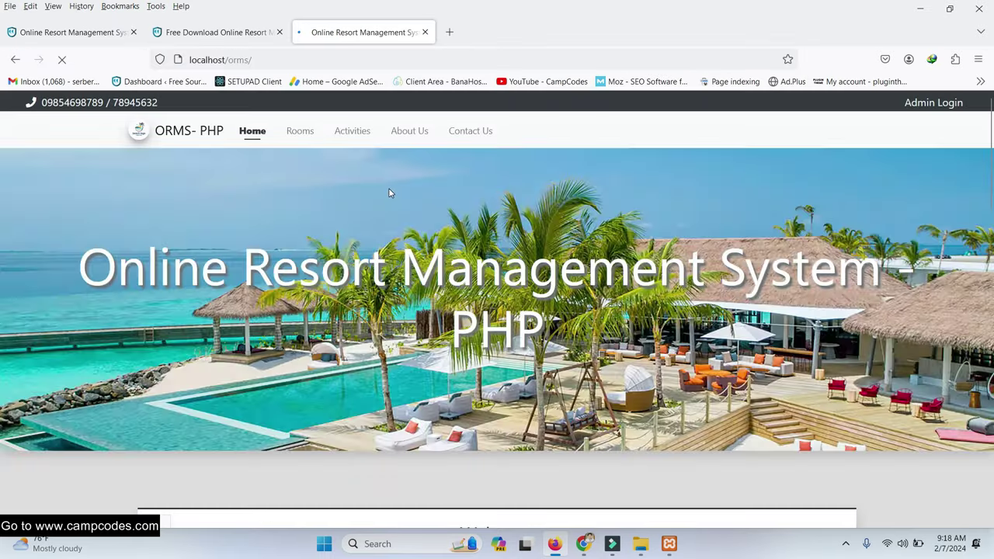
scroll(388, 202, "down", 10)
scroll(385, 226, "down", 5)
scroll(384, 224, "up", 15)
- Browse the public Rooms and Activities pages
left_click(299, 130)
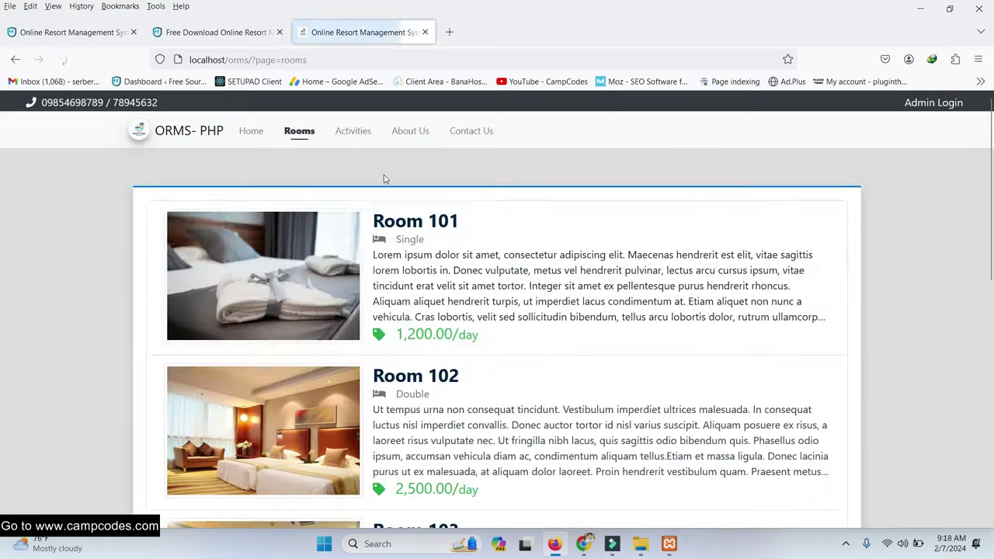
scroll(505, 241, "down", 6)
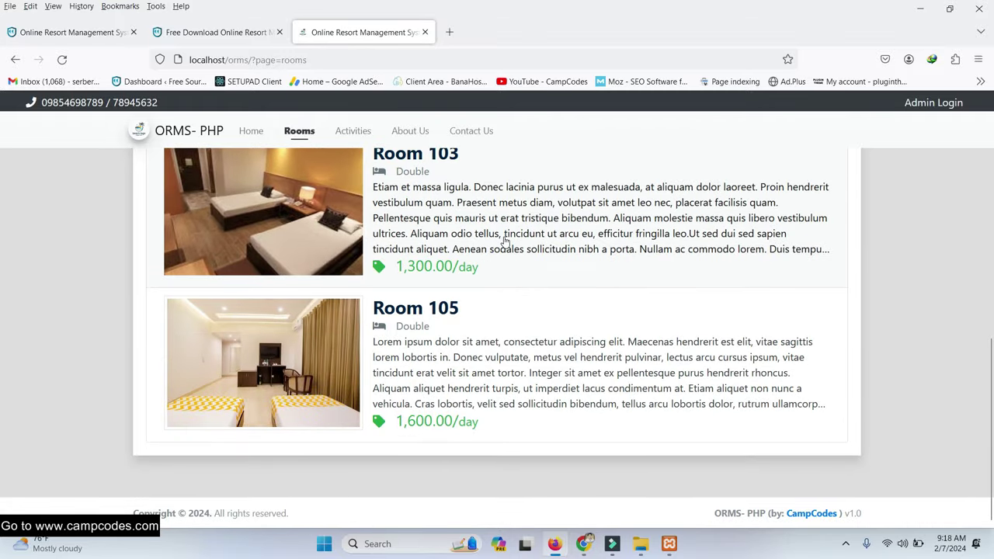
scroll(505, 241, "up", 8)
left_click(354, 138)
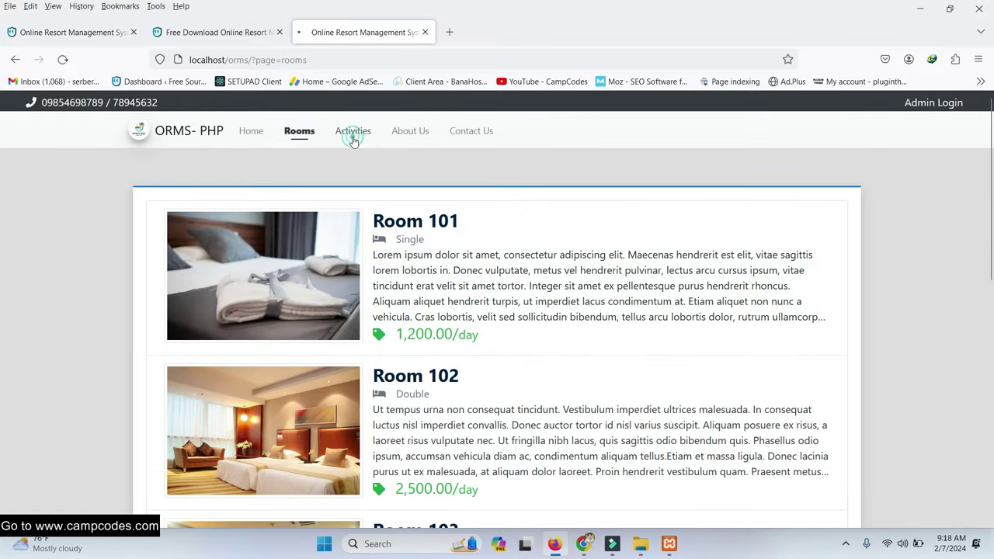
scroll(325, 263, "down", 5)
scroll(325, 263, "up", 5)
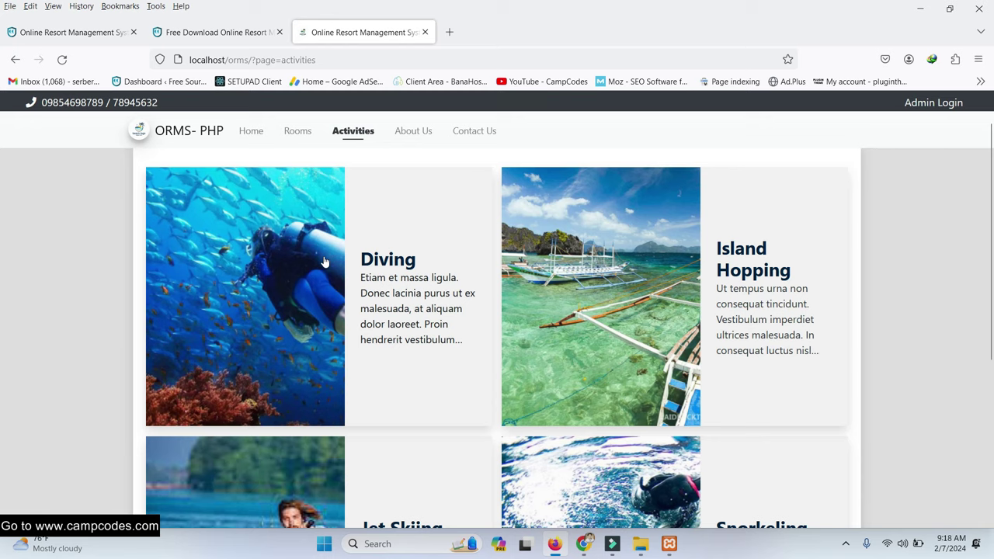
scroll(401, 415, "down", 3)
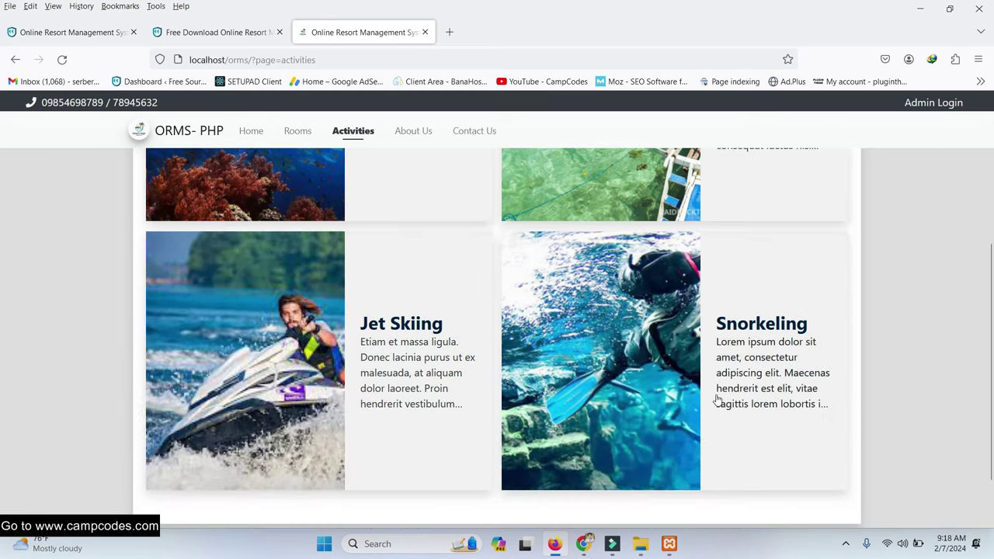
scroll(719, 408, "up", 3)
- Check the About Us and Contact Us pages, return Home, then switch back to the admin dashboard
left_click(412, 132)
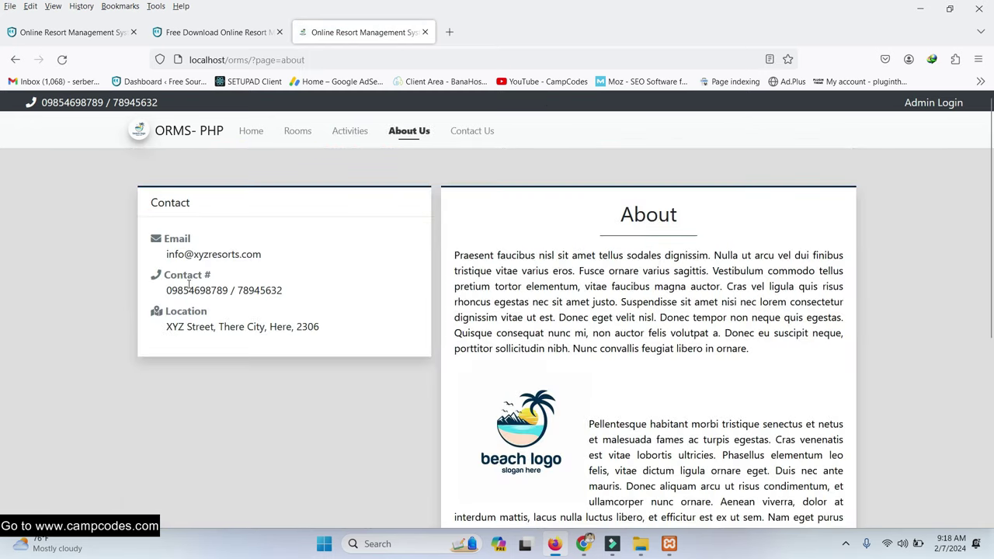
scroll(298, 286, "down", 5)
scroll(632, 291, "up", 5)
left_click(483, 134)
left_click(575, 357)
left_click(251, 132)
scroll(600, 330, "down", 4)
scroll(598, 466, "up", 4)
left_click(582, 544)
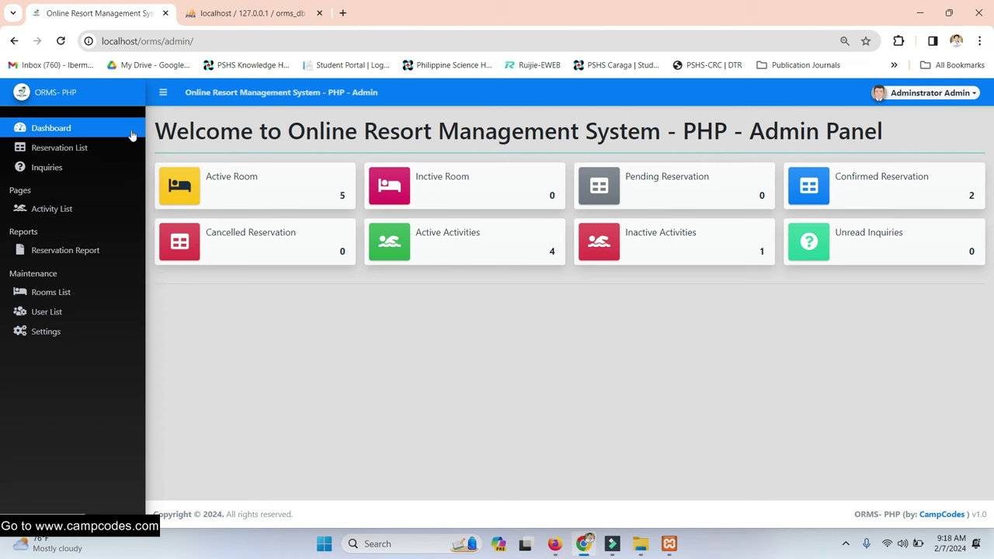
- Look over the administrator's My Account page, then go via Dashboard to the admin Rooms List
left_click_drag(145, 132, 258, 131)
left_click(954, 94)
left_click(922, 116)
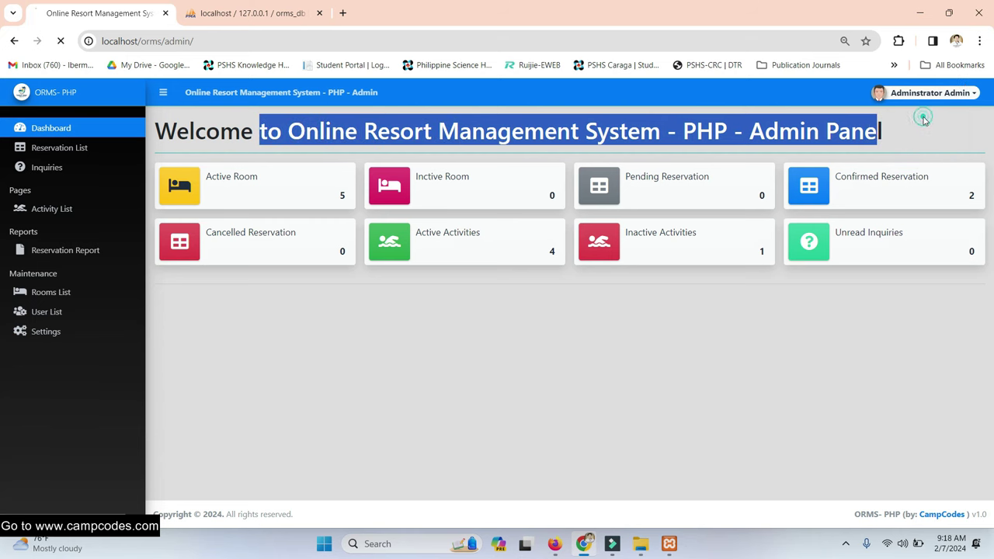
scroll(523, 208, "down", 1)
scroll(524, 197, "up", 1)
scroll(528, 211, "down", 1)
scroll(430, 171, "up", 1)
left_click(49, 129)
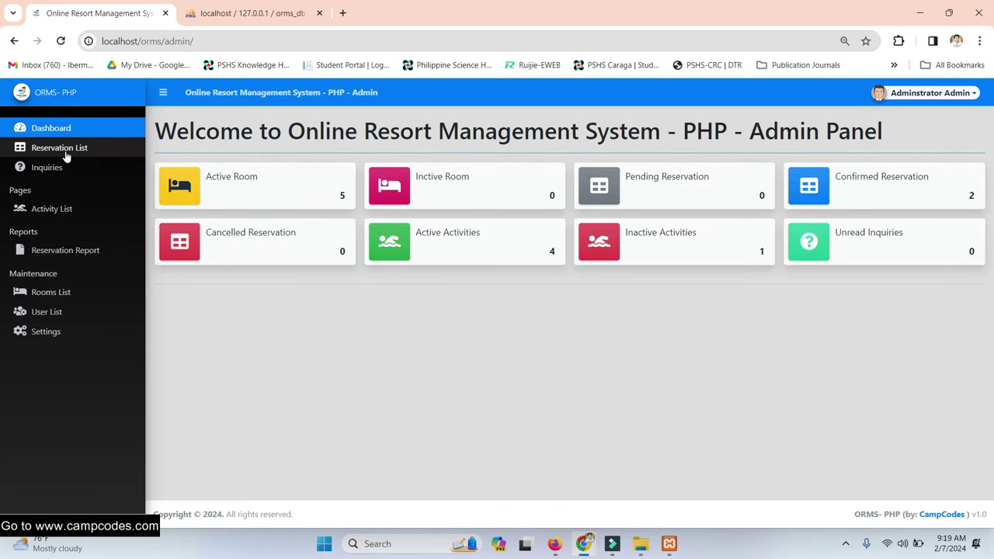
left_click(52, 294)
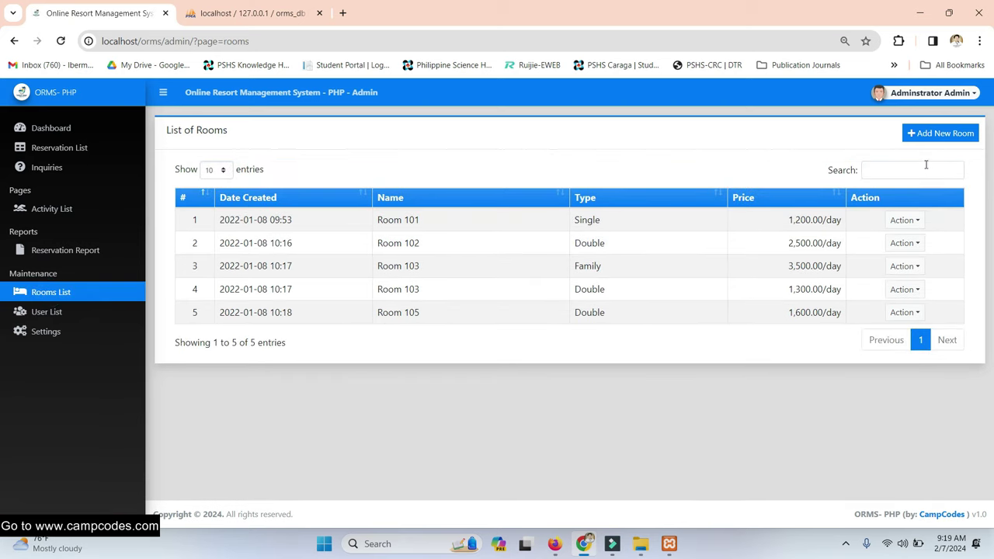
- Start a new room named Room 106, priced 2,300.00 per day, with type Family
left_click(931, 135)
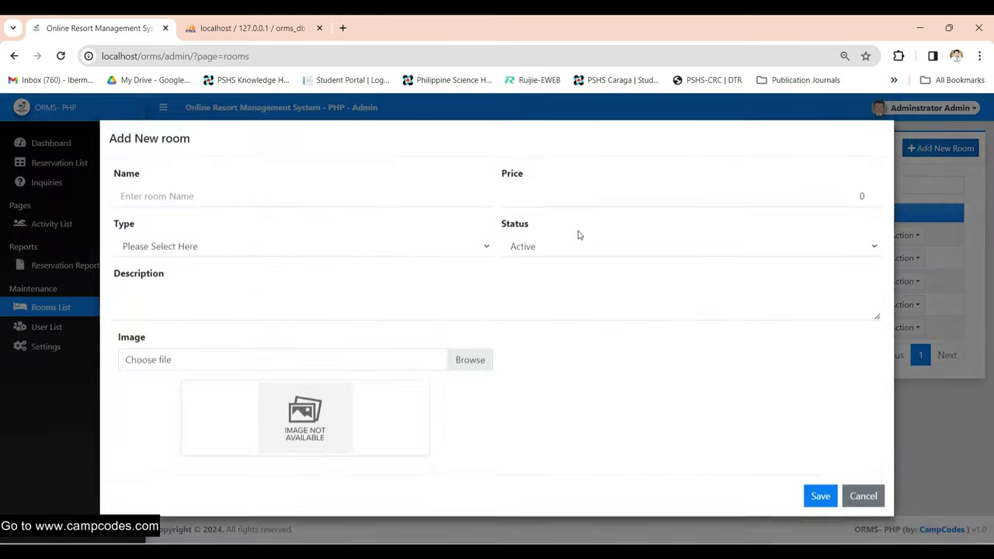
left_click(231, 184)
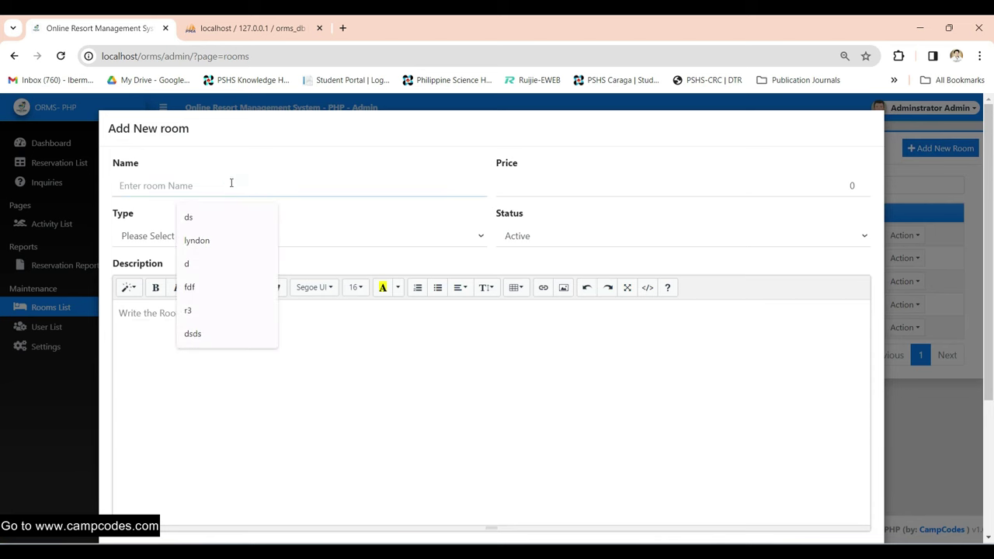
type("Room")
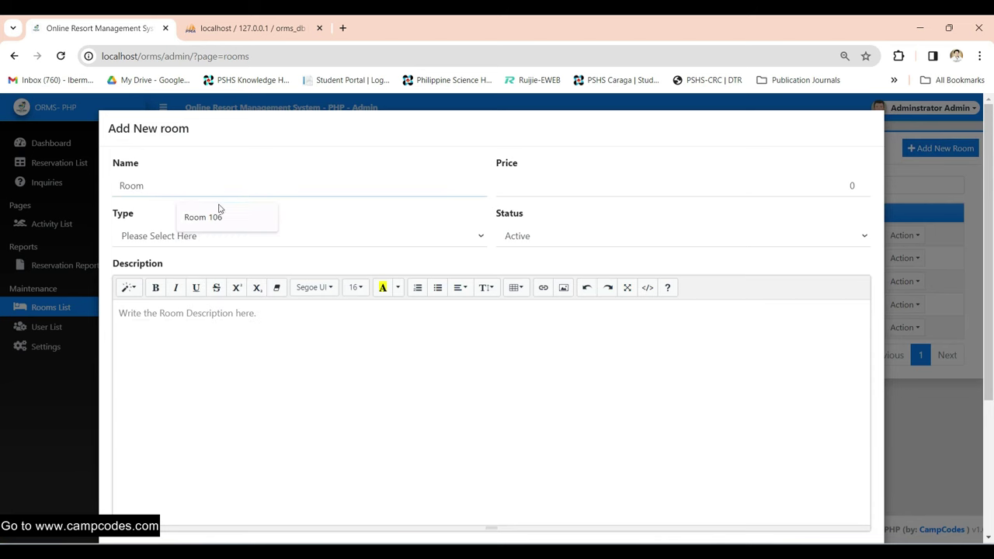
left_click(215, 211)
left_click(557, 177)
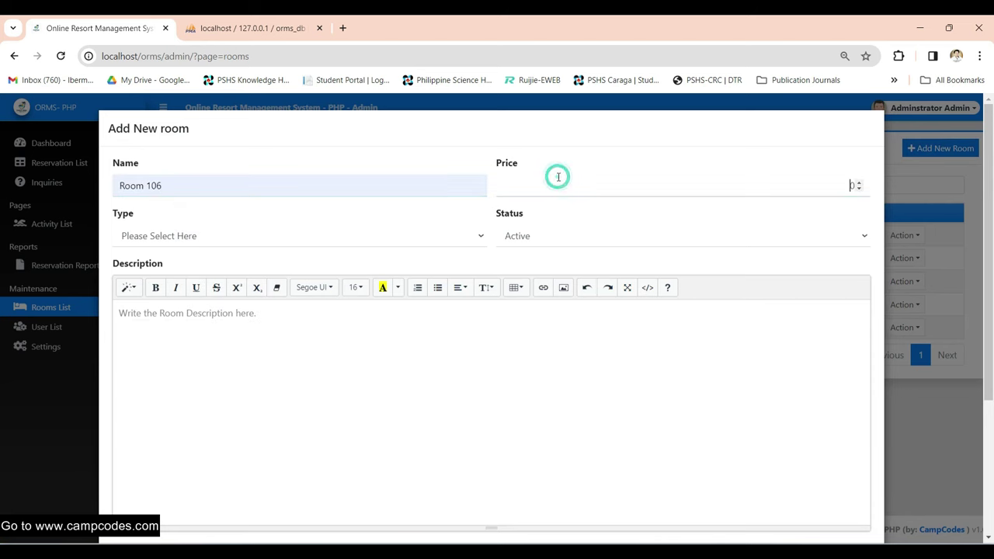
left_click(827, 189)
double_click(858, 183)
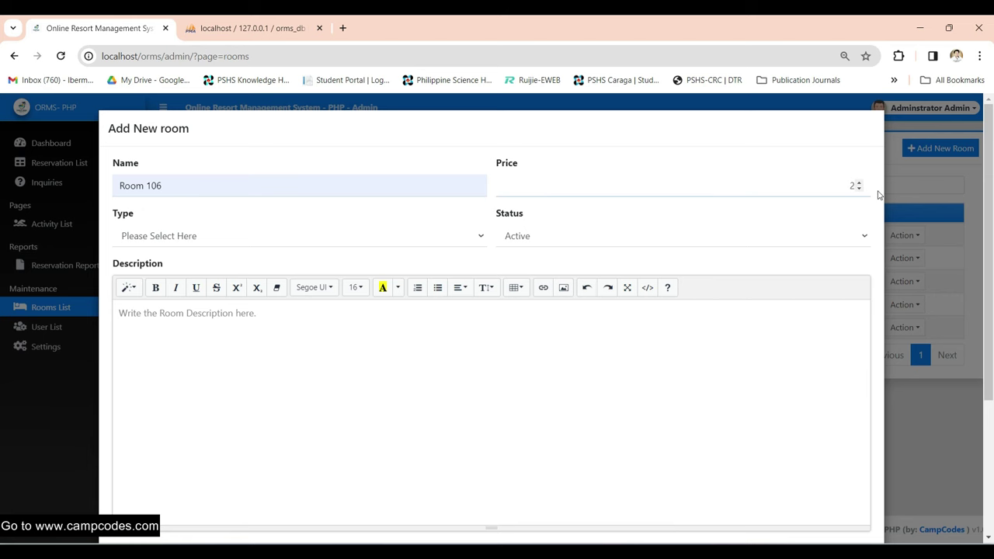
left_click(337, 236)
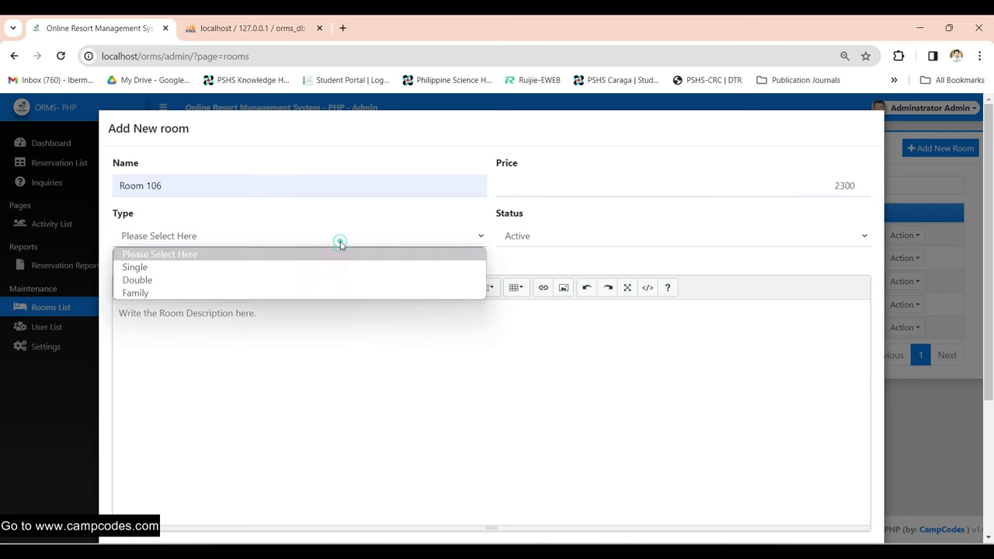
left_click(285, 289)
left_click(611, 238)
- Add the room description, attach photo 2 as its image, save, and return to the list
left_click(361, 368)
type("This is a family room")
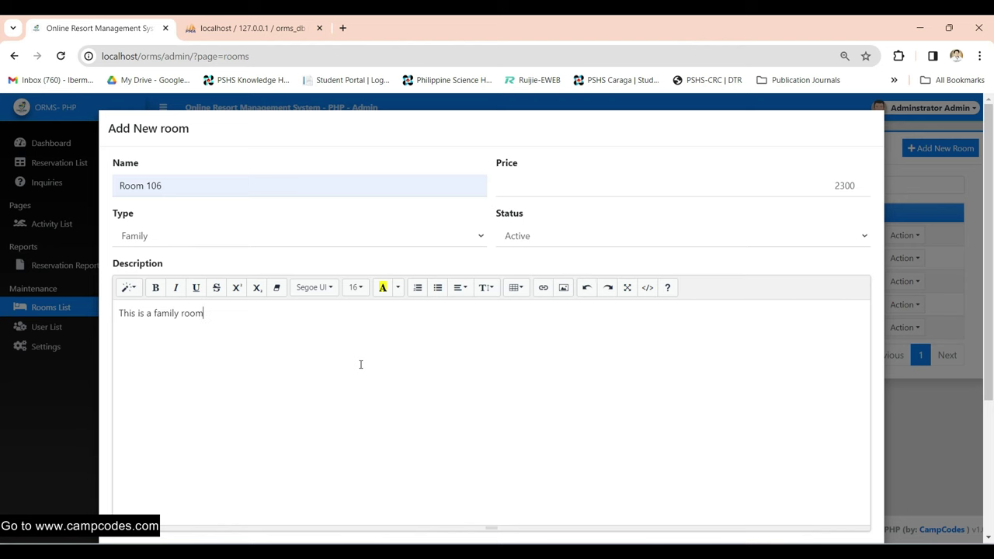
scroll(365, 363, "down", 3)
left_click(480, 370)
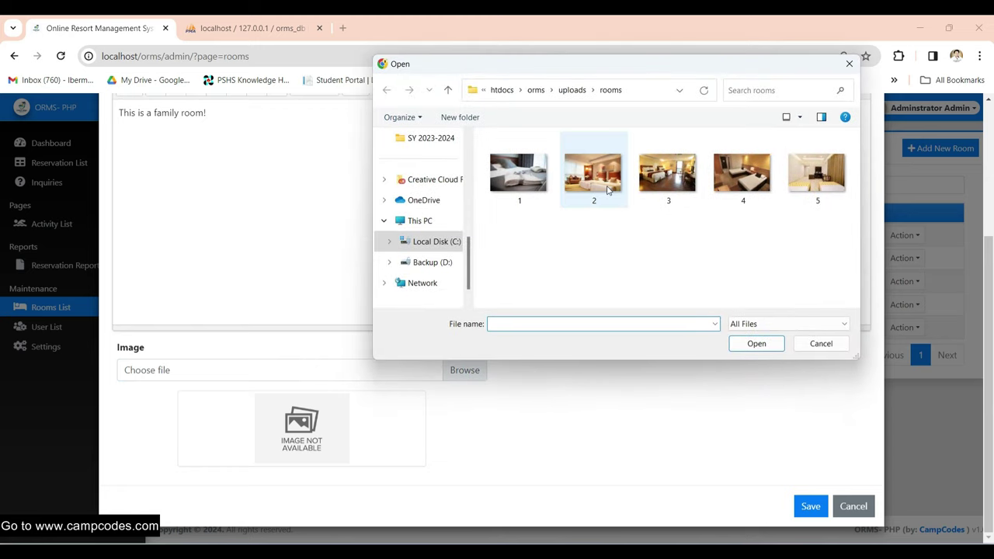
double_click(608, 191)
left_click(808, 507)
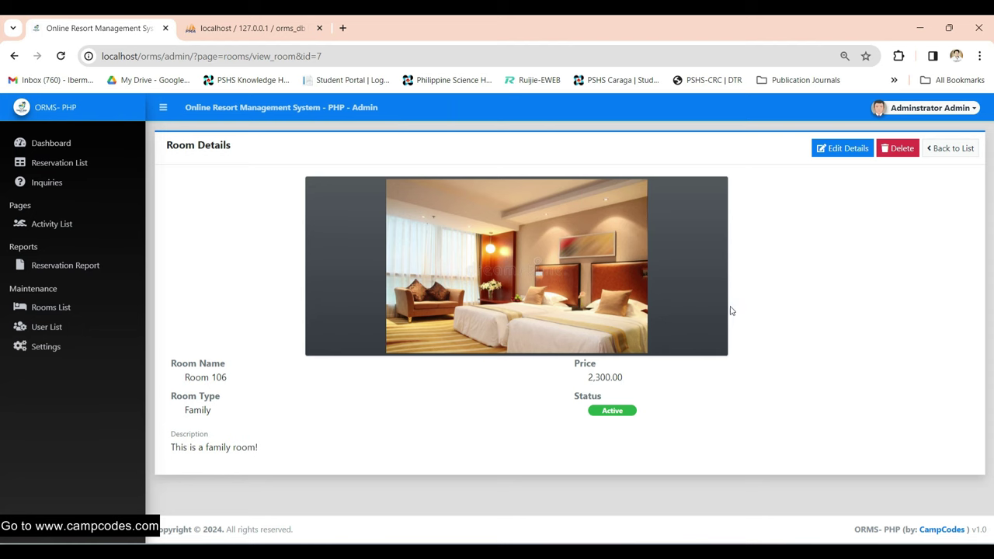
key("ctrl+a")
left_click(785, 390)
left_click(950, 149)
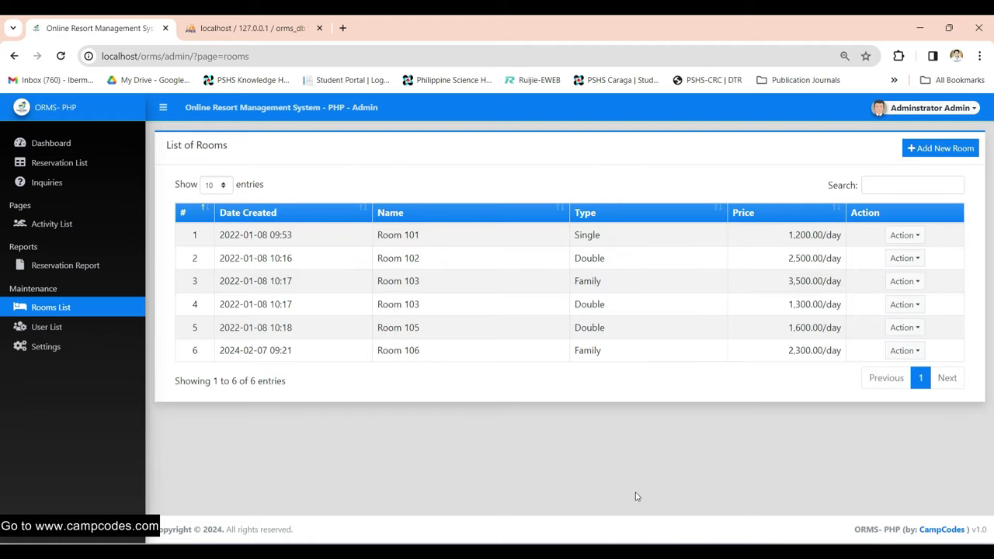
- Review the Room 106 row and its details, then reload the public Rooms tab in Firefox
left_click_drag(220, 349, 687, 359)
left_click_drag(808, 351, 860, 351)
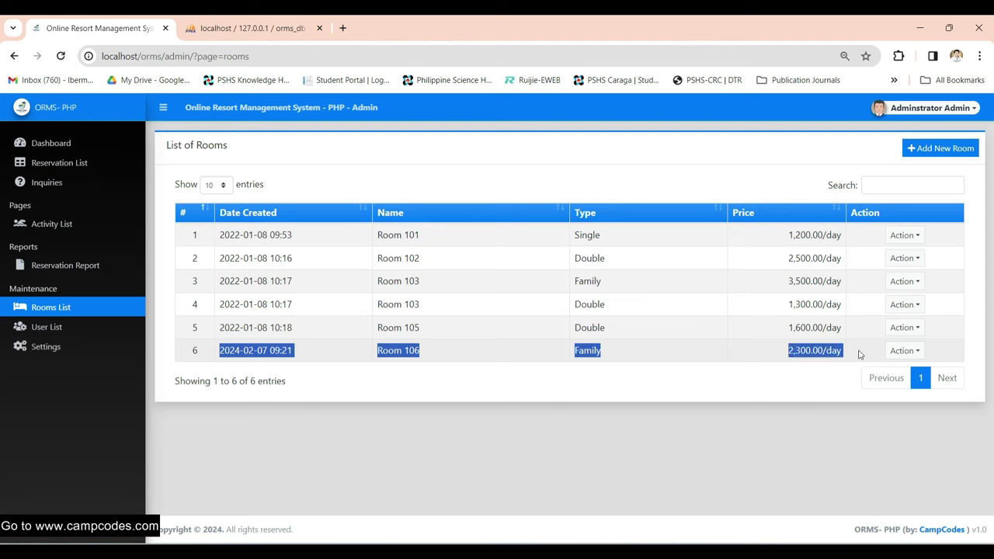
left_click(796, 400)
left_click(903, 350)
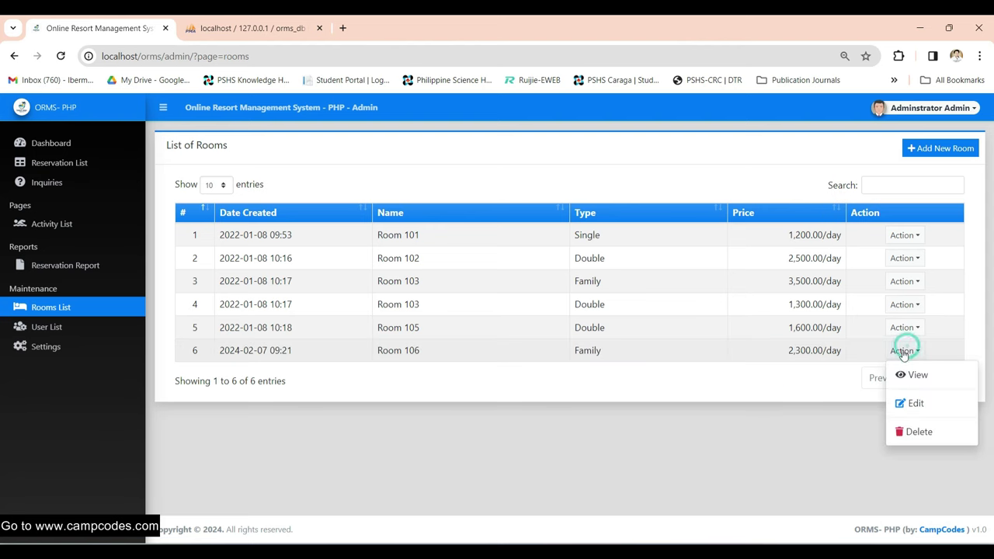
left_click(908, 375)
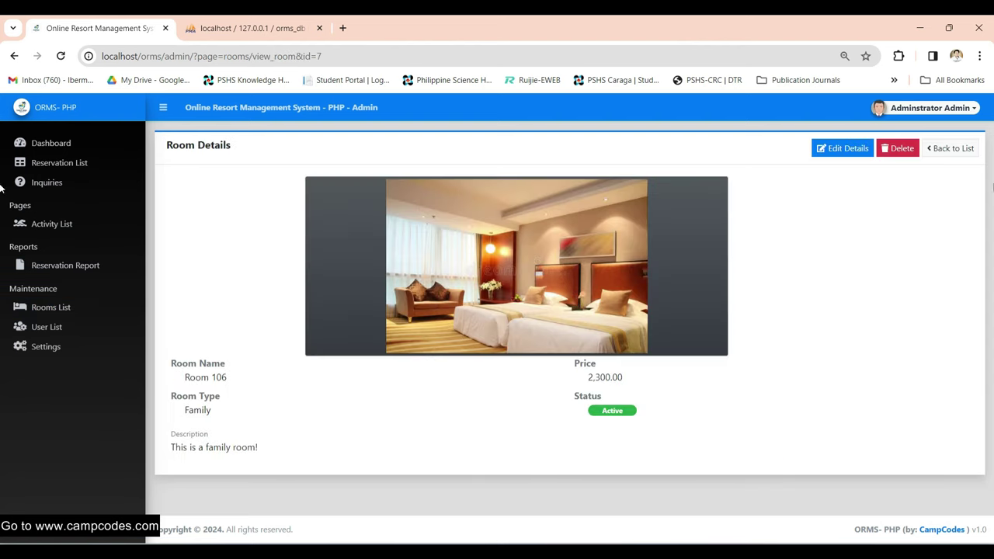
left_click(950, 148)
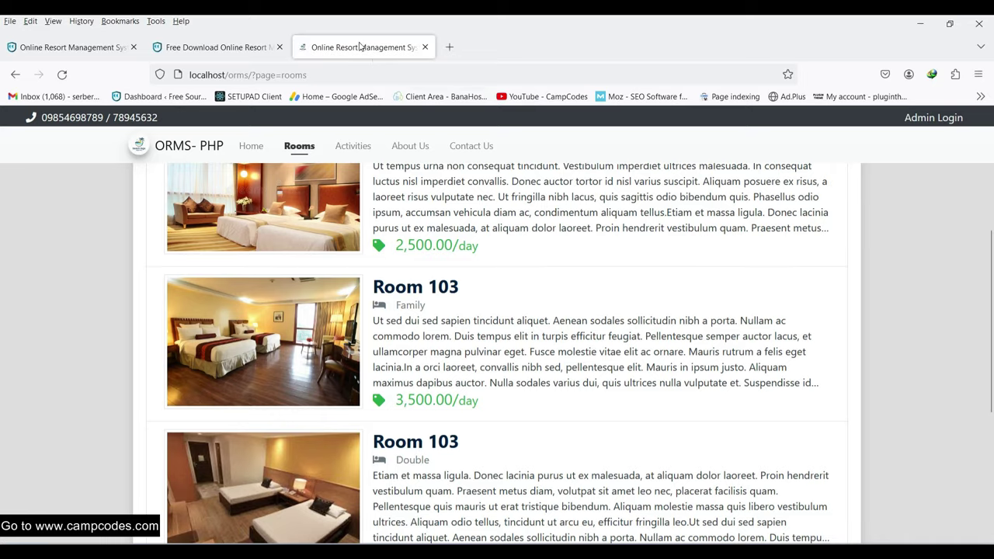
right_click(363, 47)
left_click(410, 81)
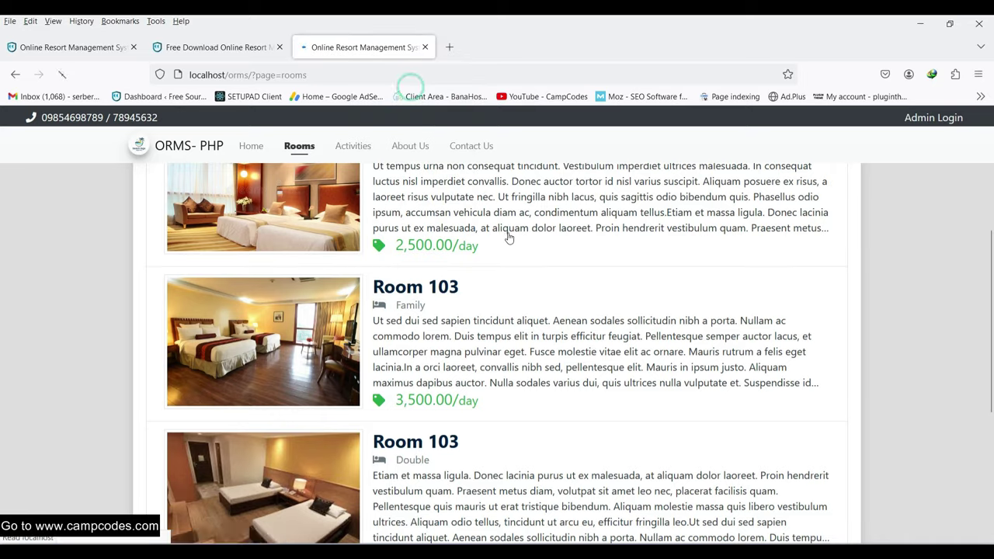
- Scroll down the public Rooms page and open the Room 106 card
scroll(512, 233, "down", 9)
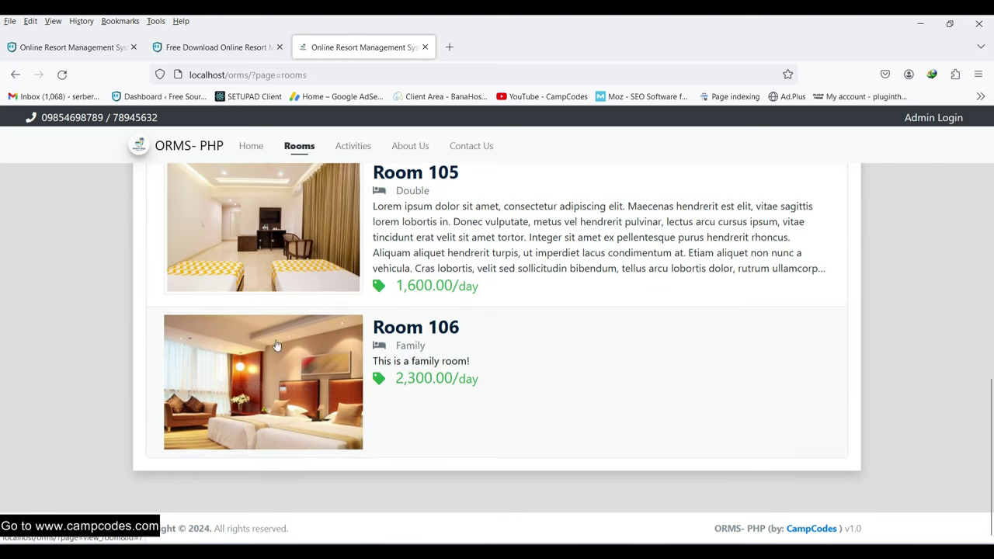
mouse_move(516, 330)
left_mouse_down()
mouse_move(345, 326)
mouse_move(440, 330)
left_mouse_up()
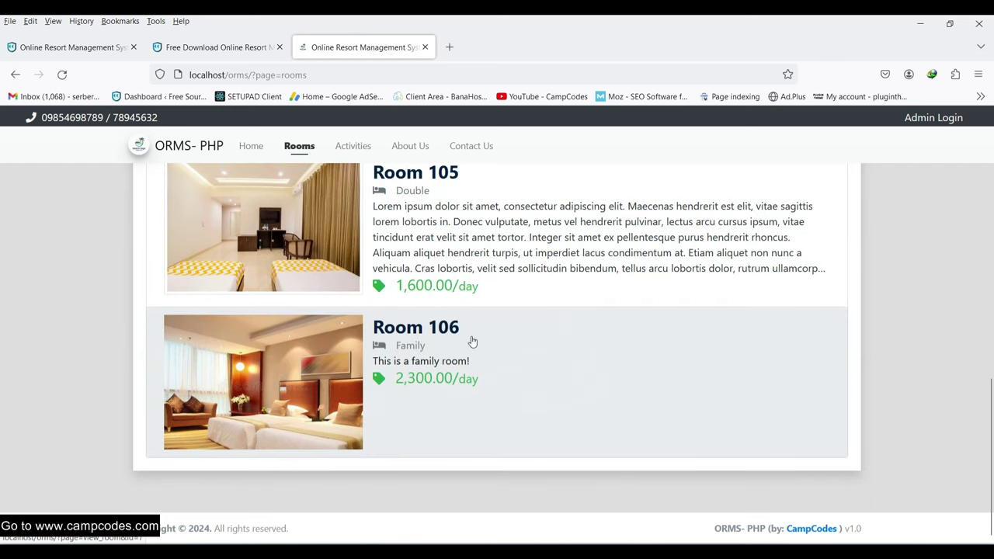
scroll(475, 335, "up", 8)
scroll(486, 324, "down", 8)
left_click(255, 388)
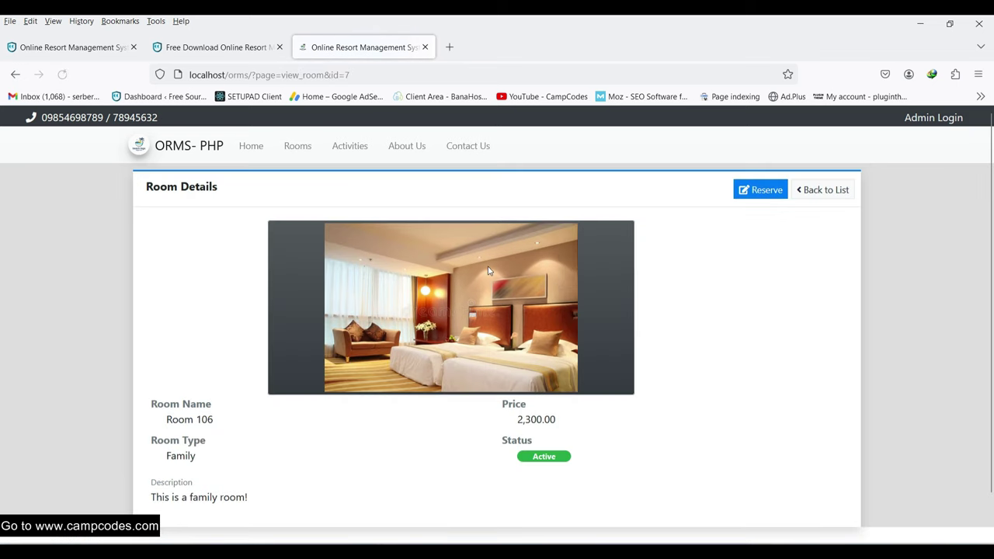
scroll(490, 309, "up", 1)
- Start a Room 106 reservation with check-in 02/08/2024 and check-out 02/09/2024
left_click(764, 191)
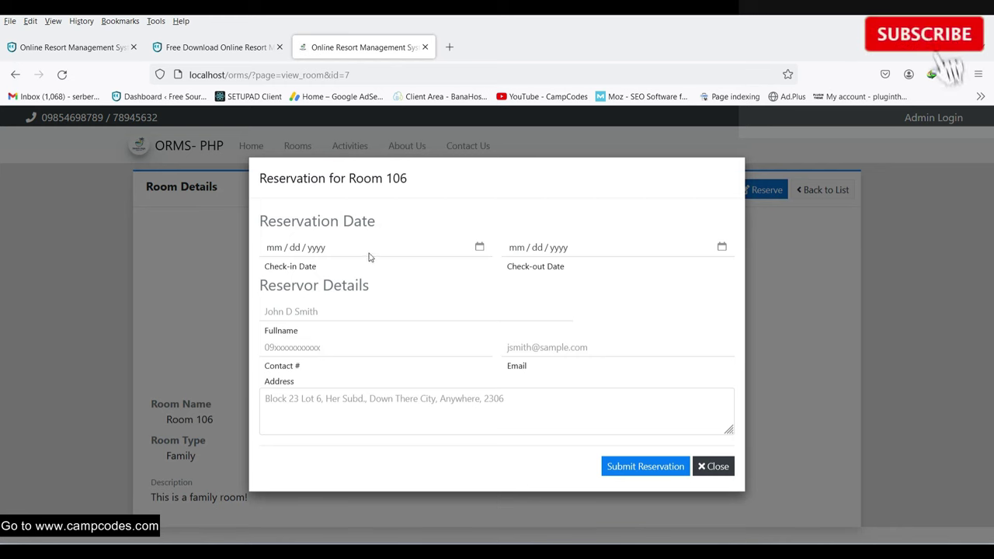
left_click(479, 247)
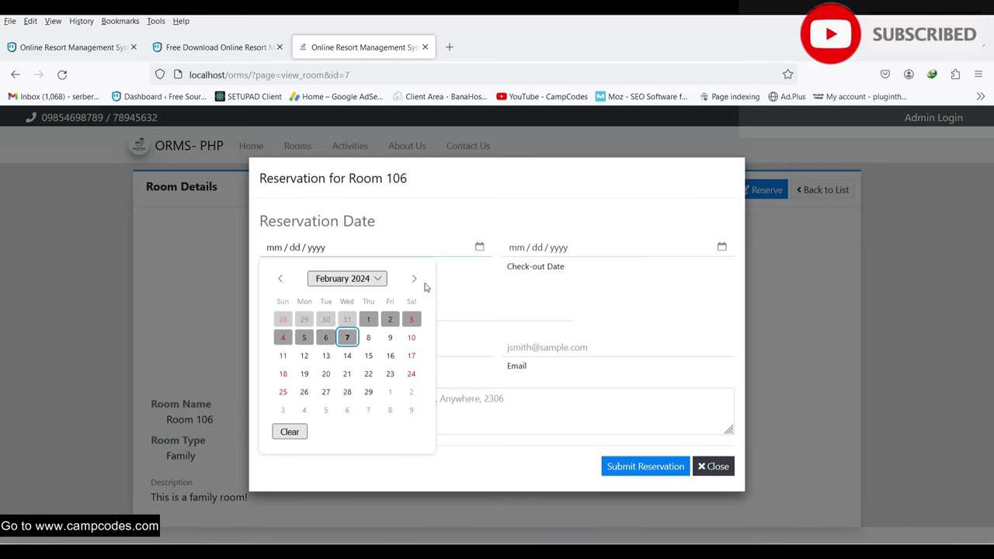
left_click(368, 339)
left_click(621, 252)
left_click(721, 247)
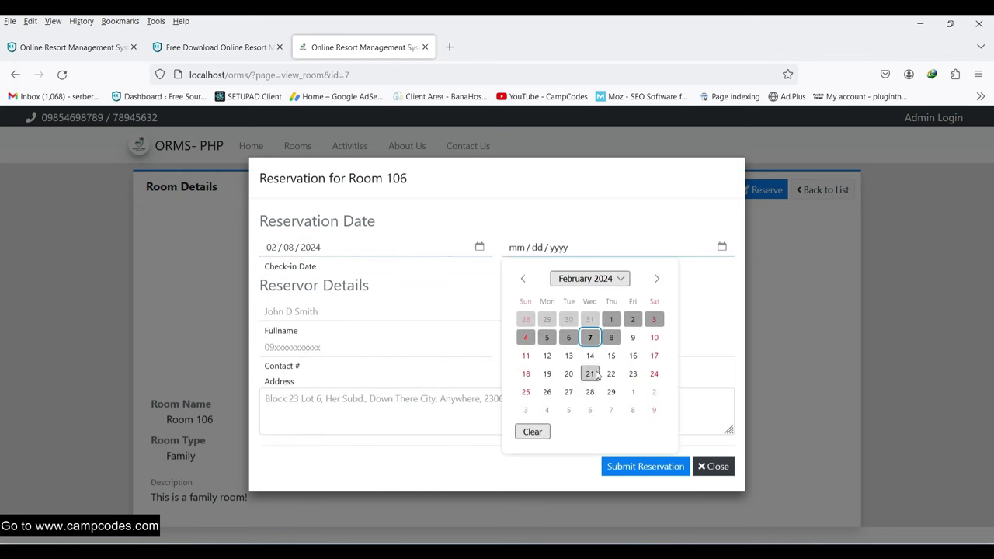
left_click(633, 338)
- Fill in the guest's full name, contact number, e-mail and address, and submit the reservation
left_click(345, 312)
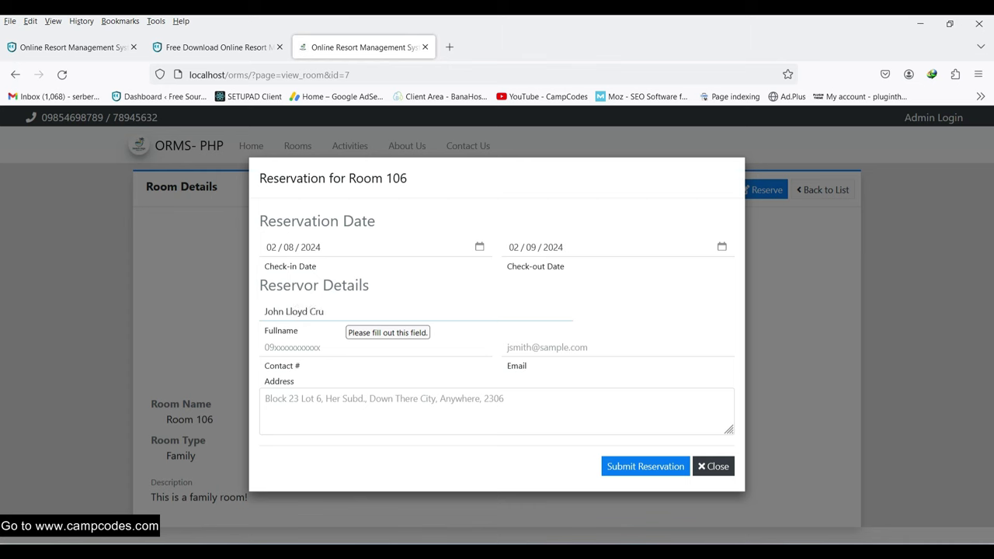
left_click(309, 347)
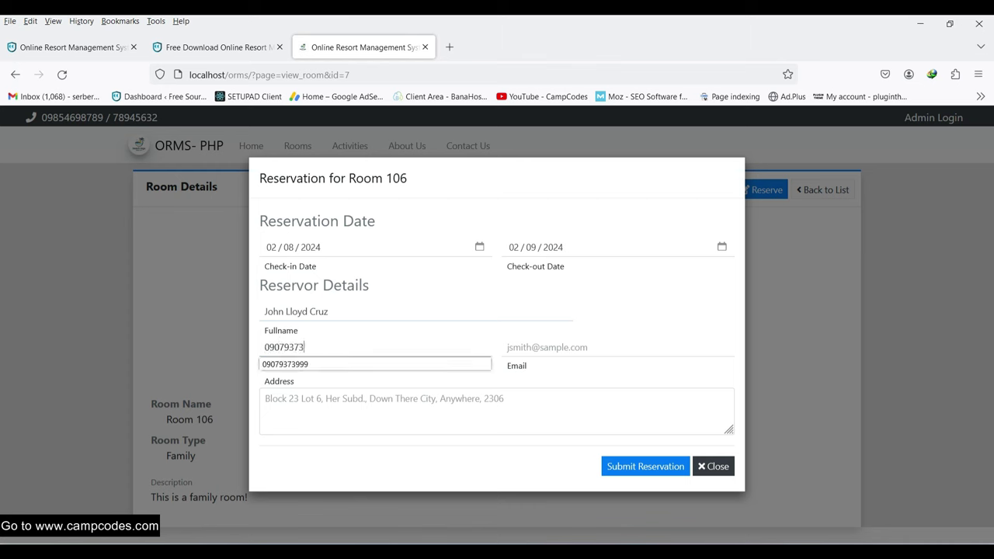
left_click(335, 361)
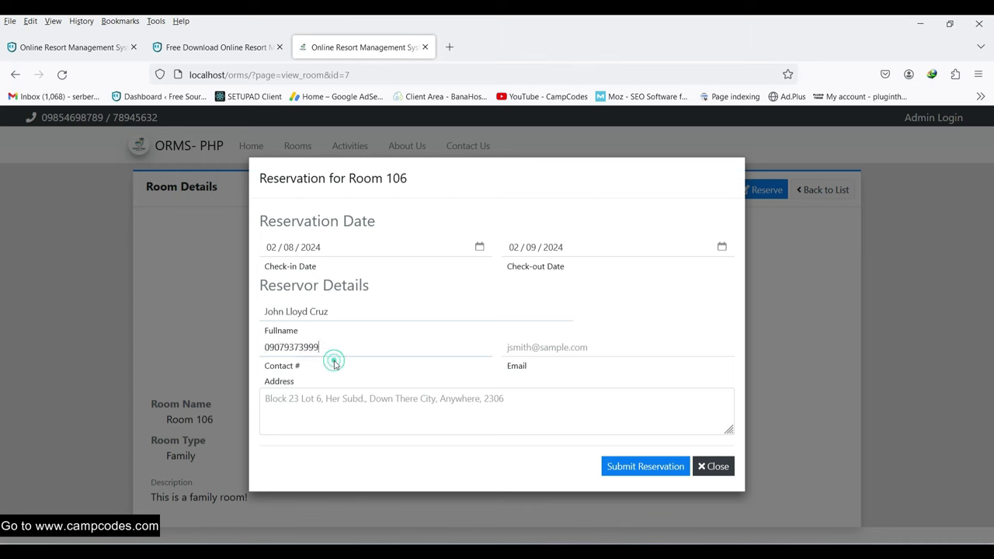
left_click(541, 353)
key("Tab")
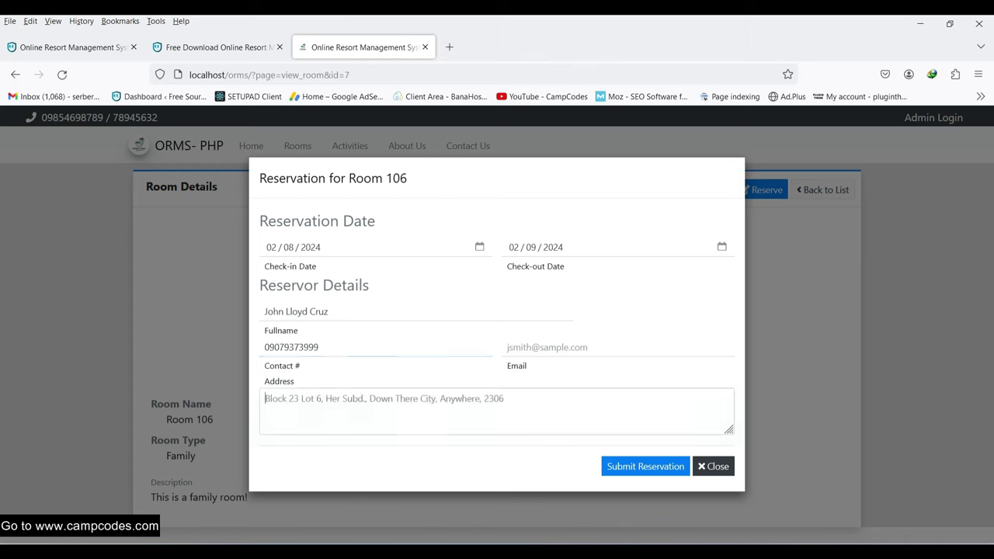
left_click(546, 347)
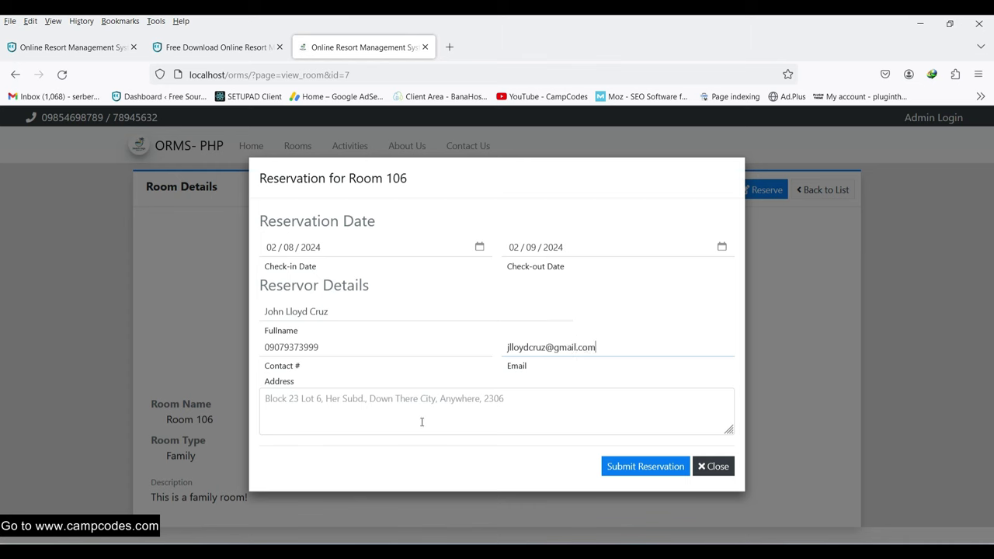
left_click(419, 419)
left_click(515, 364)
left_click(441, 406)
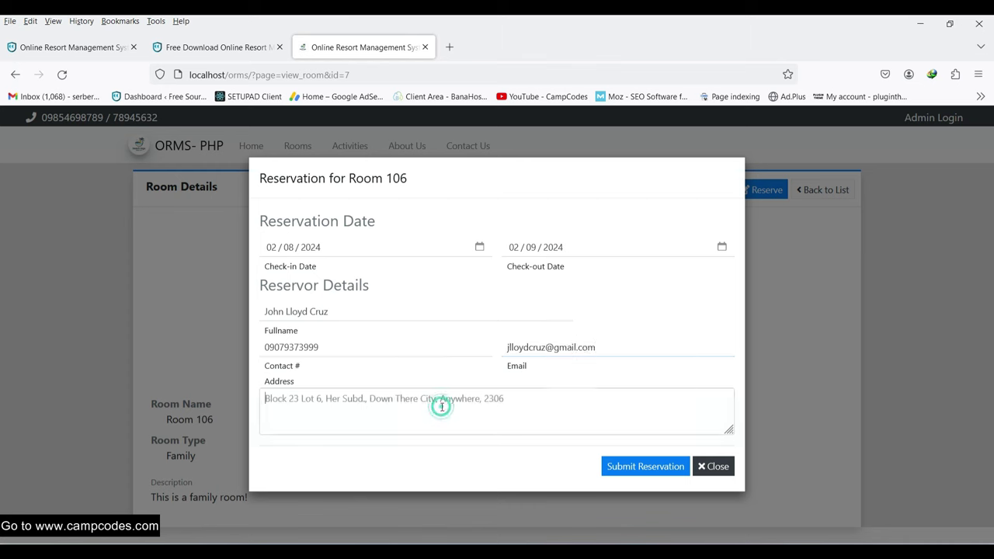
type("Sample address here")
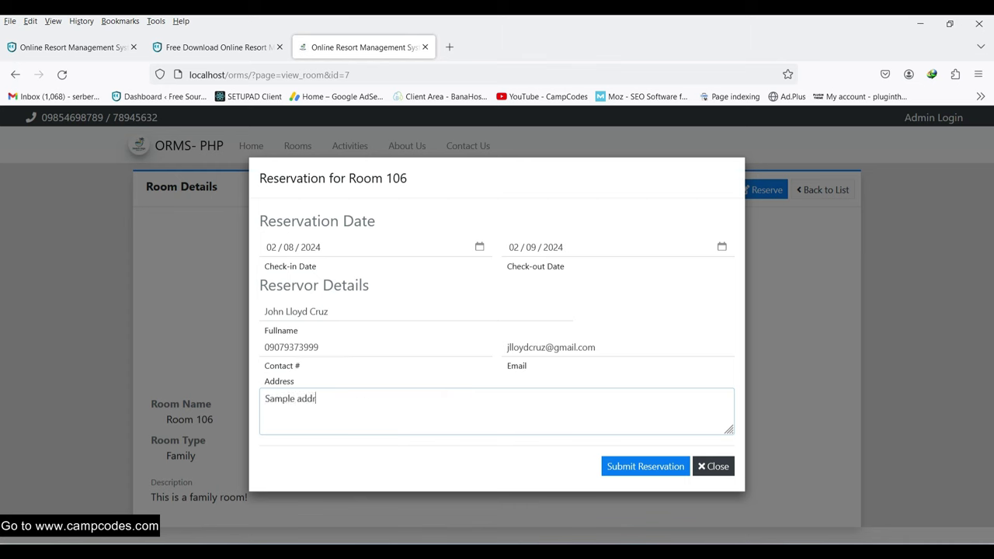
left_click(638, 468)
- Return to the public home page, then open the admin Reservation List
scroll(618, 466, "up", 1)
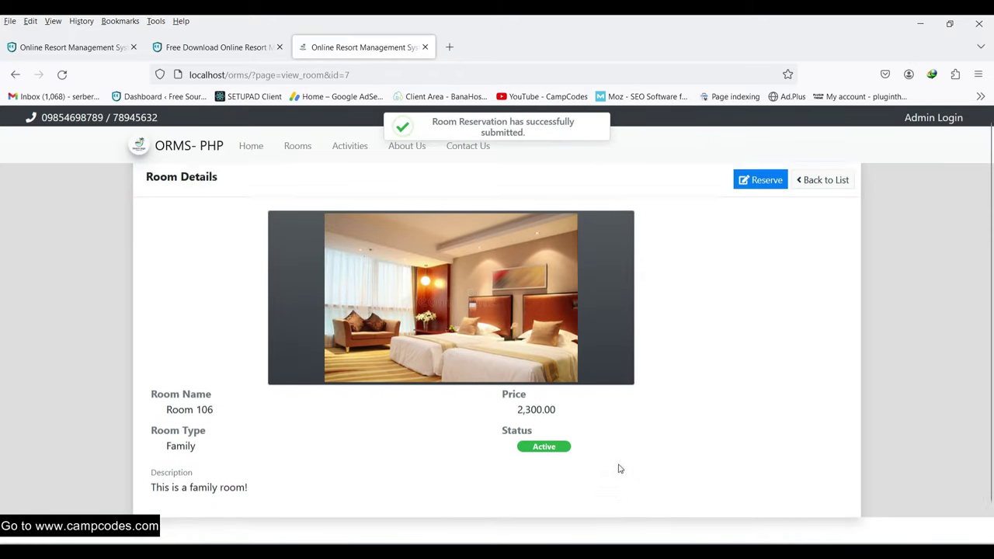
scroll(695, 402, "down", 1)
scroll(688, 375, "up", 1)
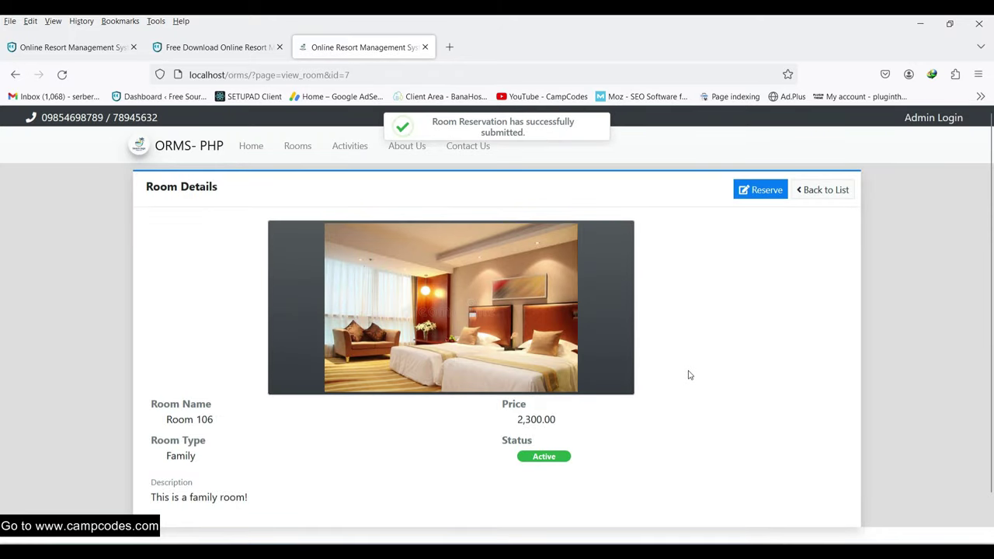
left_click(249, 146)
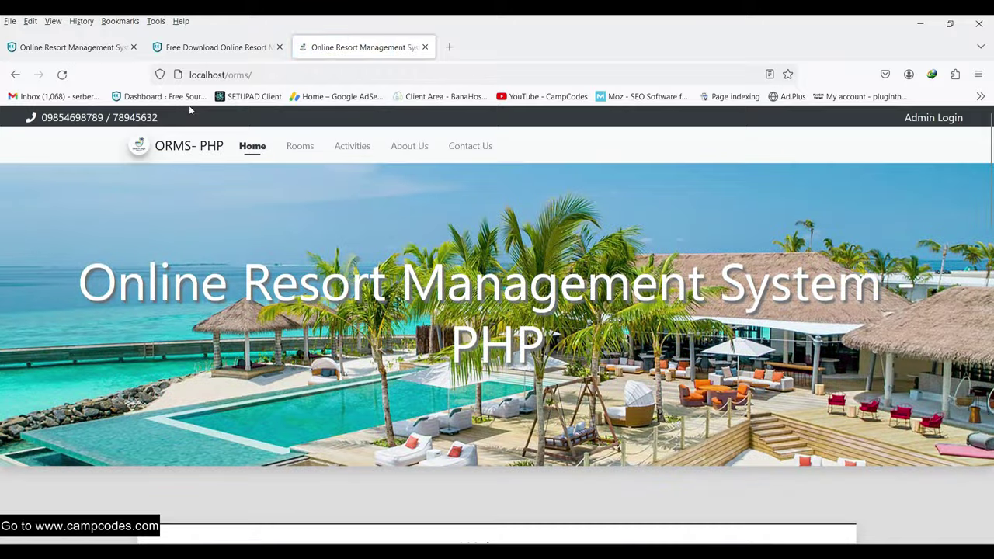
scroll(307, 179, "down", 15)
scroll(296, 232, "up", 15)
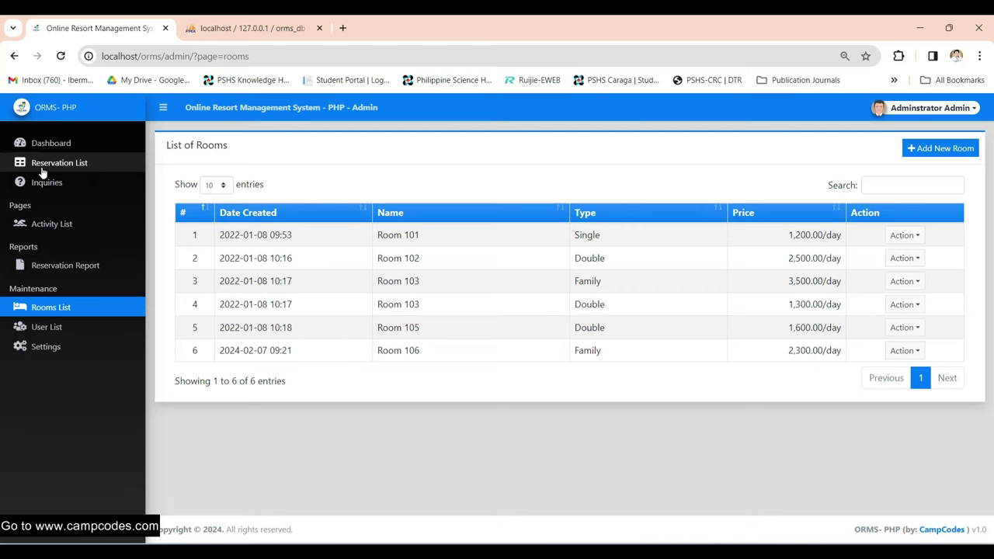
left_click(43, 164)
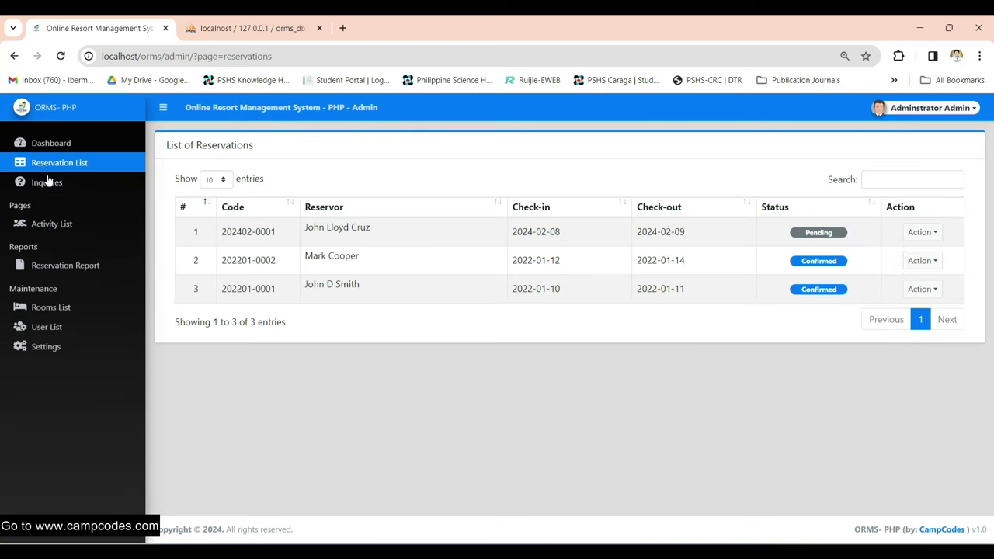
left_click(49, 180)
left_click(55, 164)
left_click_drag(310, 227, 739, 238)
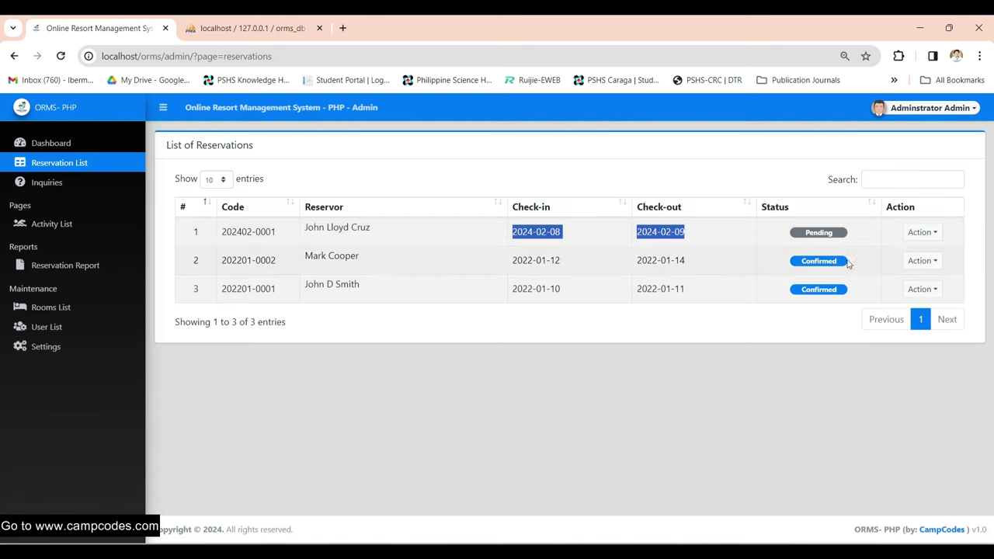
left_click(926, 239)
left_click(755, 368)
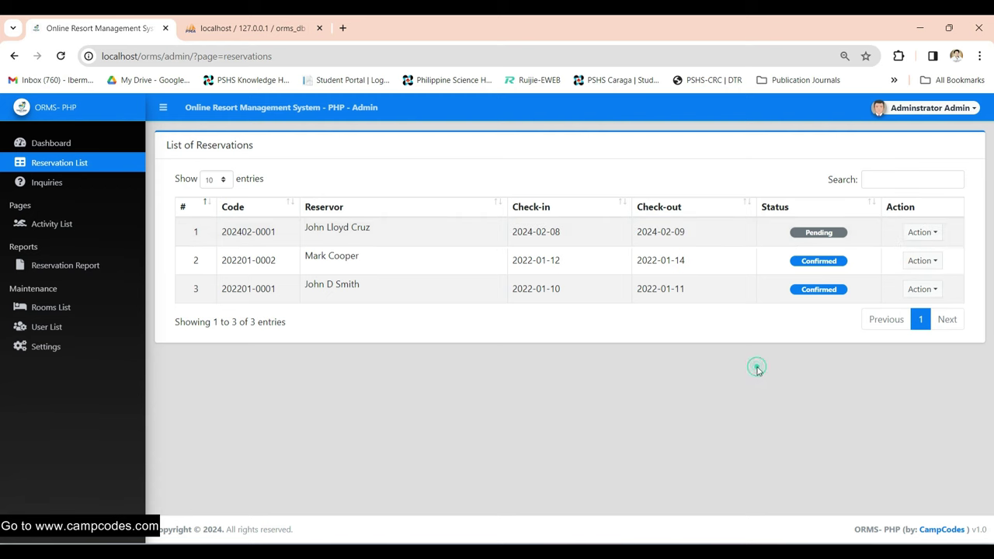
left_click(914, 232)
left_click(924, 257)
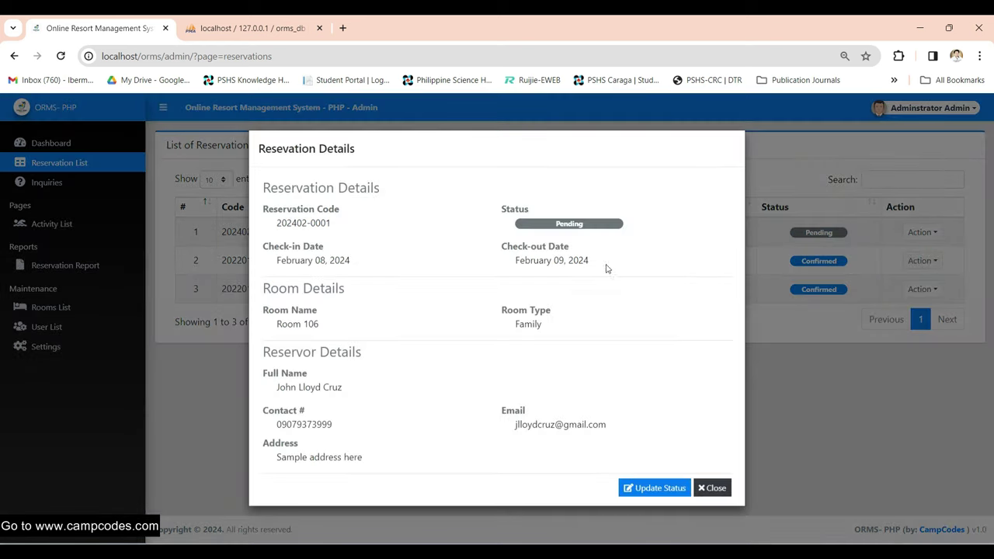
left_click(532, 224)
left_click_drag(334, 313, 590, 332)
left_click(583, 343)
left_click(647, 278)
left_click(665, 488)
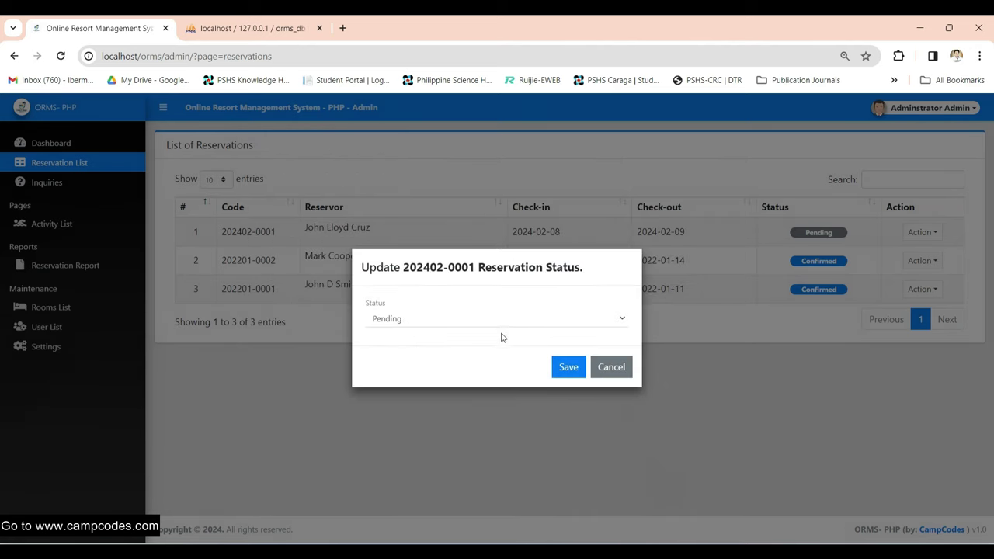
left_click(505, 321)
left_click(478, 349)
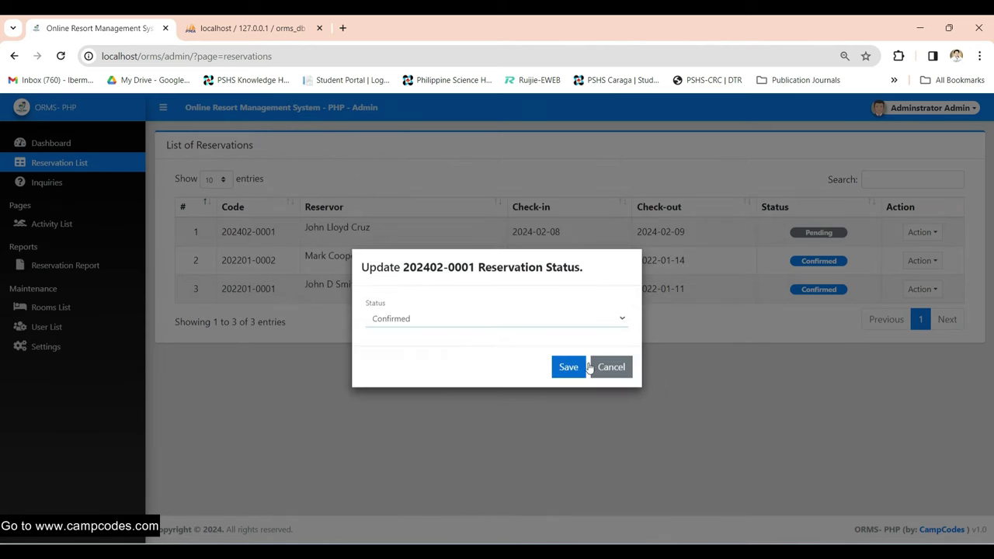
left_click(570, 368)
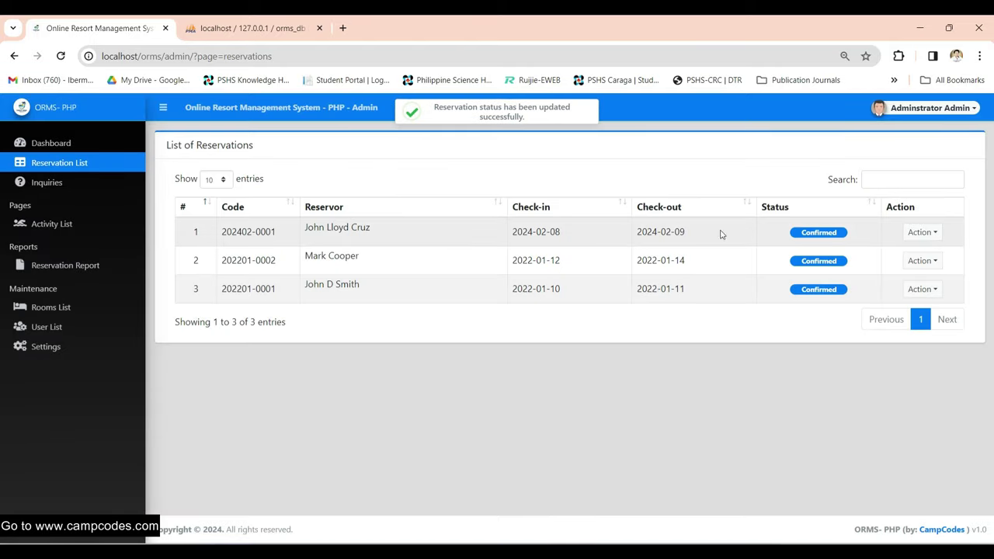
left_click(776, 236)
left_click(362, 253)
left_click(416, 321)
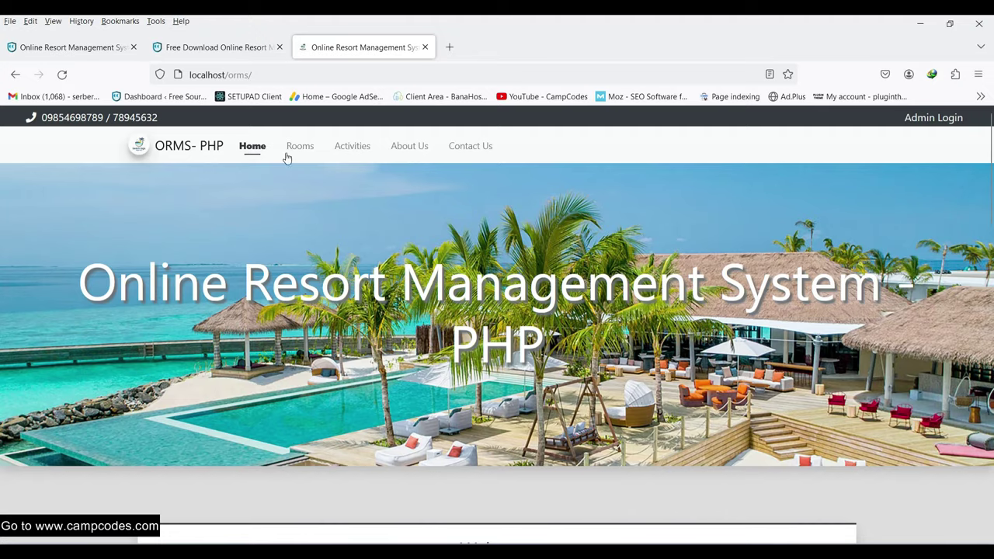
- View Room 106's details on the public Rooms page
left_click(299, 146)
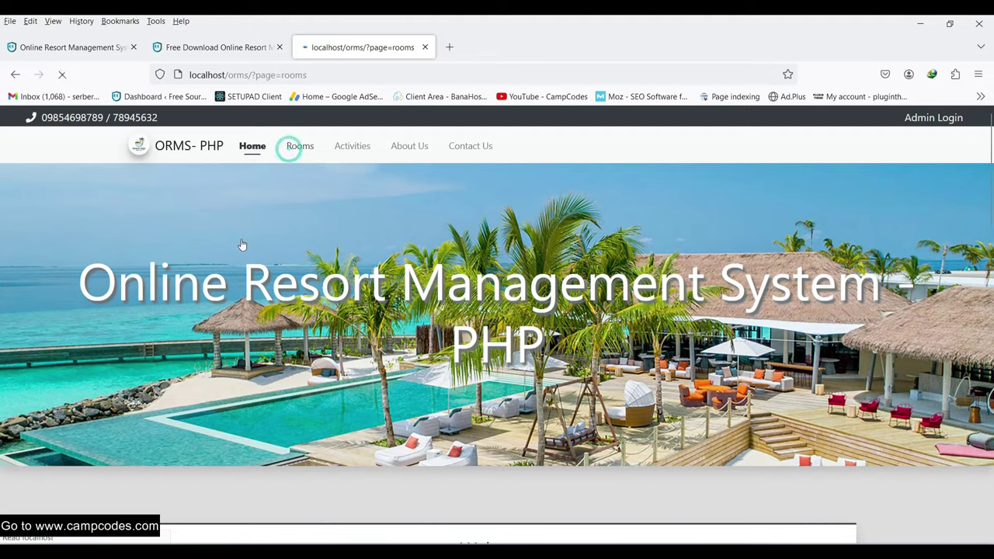
scroll(279, 349, "down", 10)
left_click(280, 389)
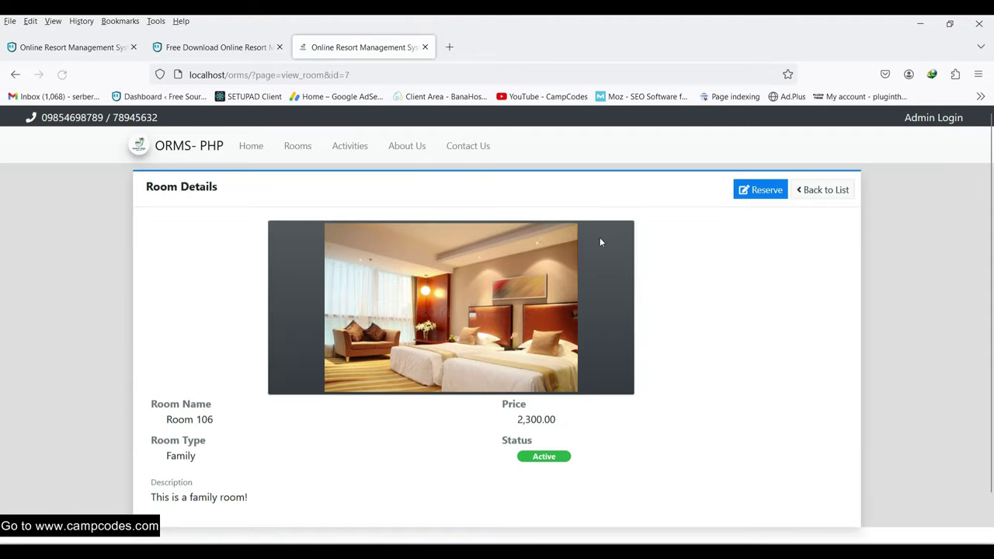
scroll(598, 242, "down", 2)
scroll(532, 280, "up", 2)
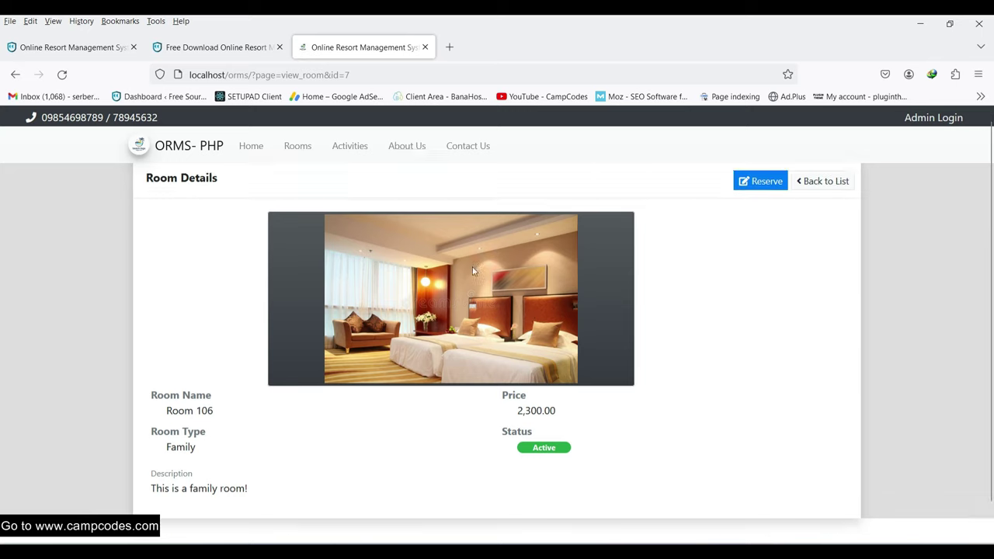
- Return to the public home page, then open admin Inquiries and the Reservations Report
left_click(180, 144)
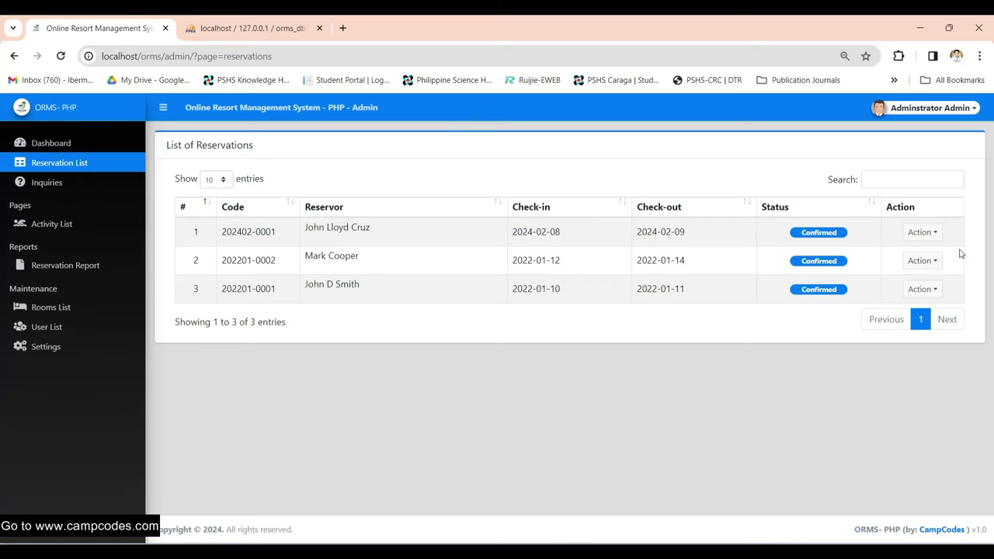
left_click(73, 185)
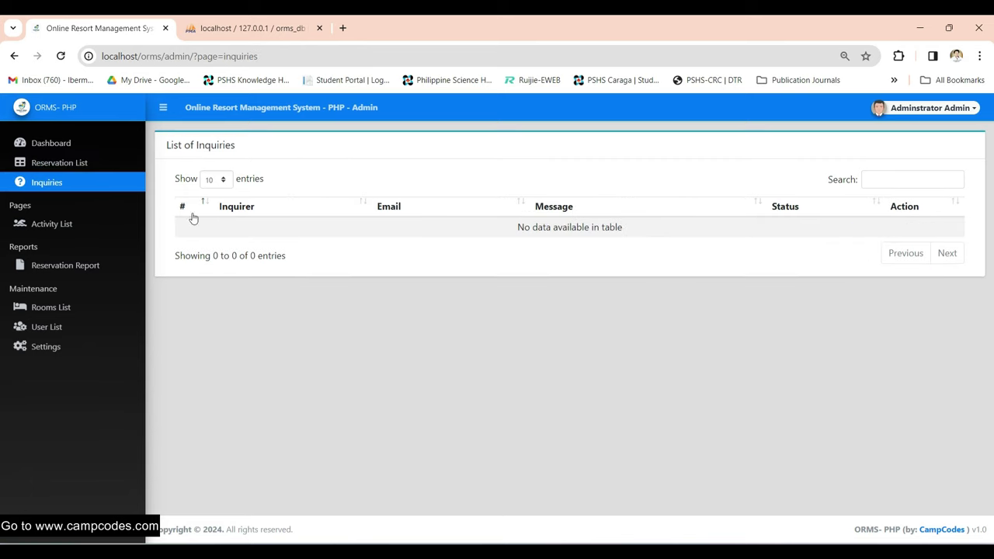
left_click(78, 268)
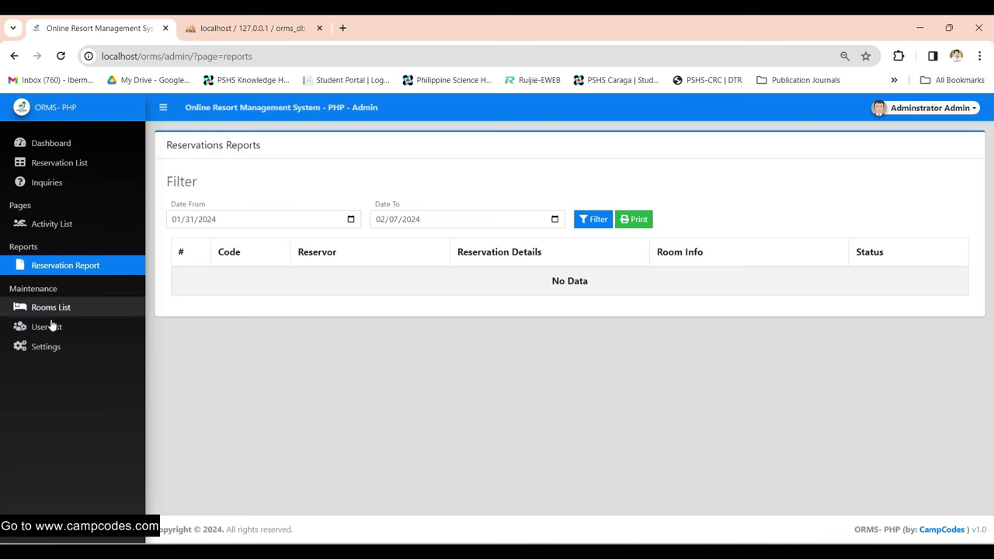
left_click(351, 220)
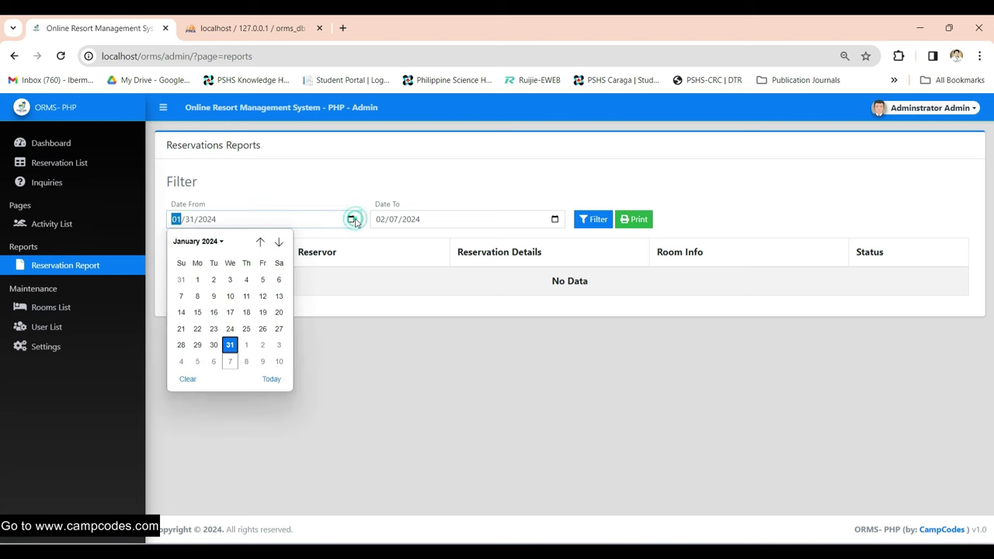
left_click(501, 189)
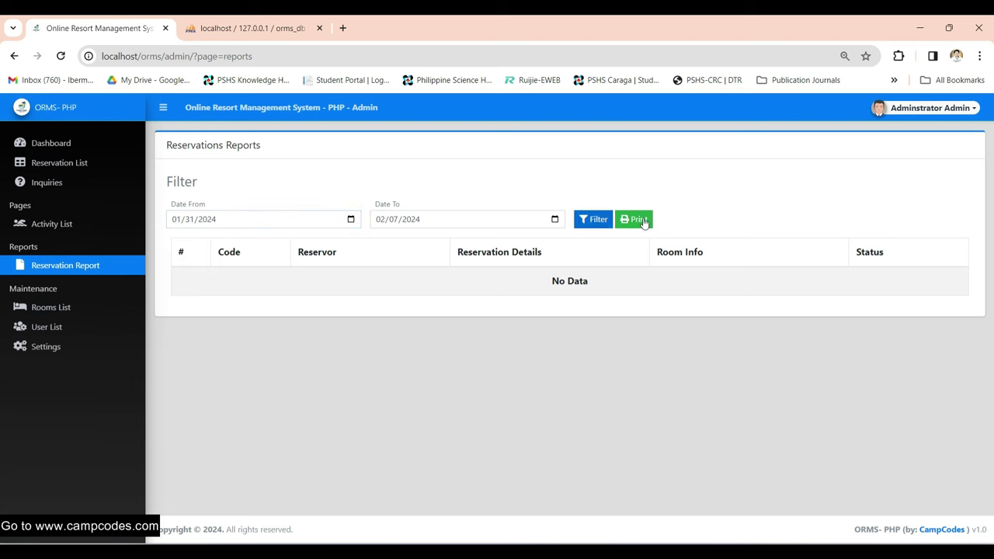
left_click(592, 221)
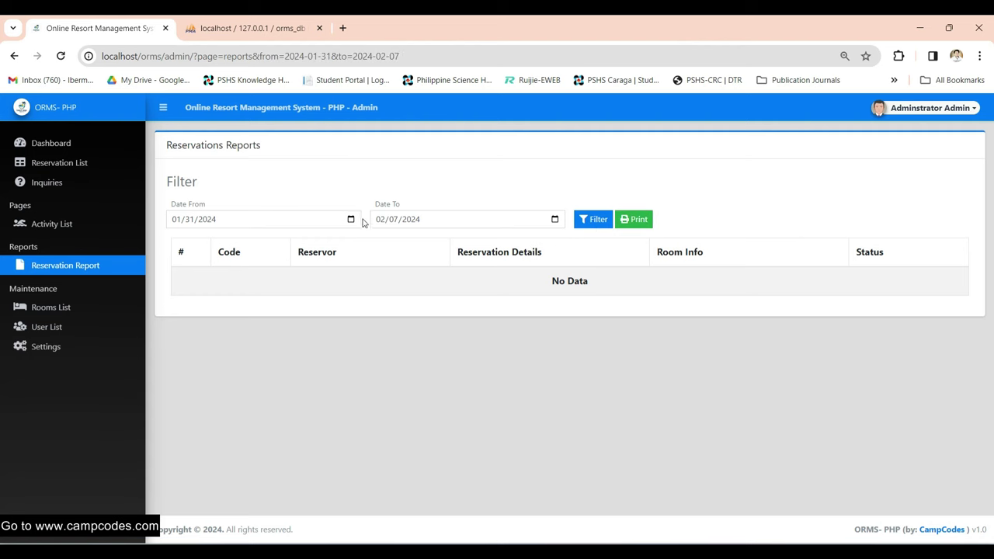
left_click(553, 221)
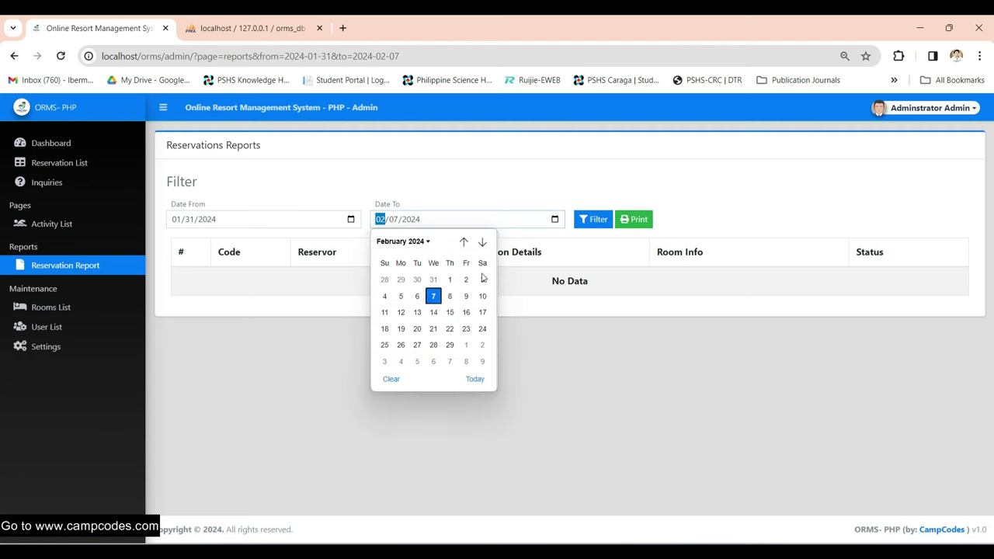
left_click(466, 296)
left_click(595, 219)
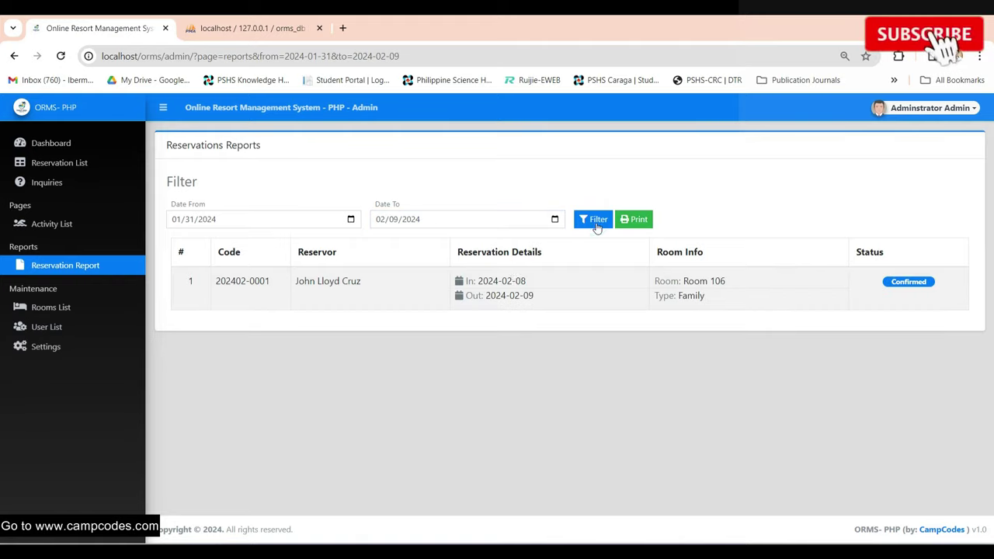
- Check the reservation row, open and cancel the print view, then open the Reservation and Inquiry lists
left_click_drag(231, 282, 763, 285)
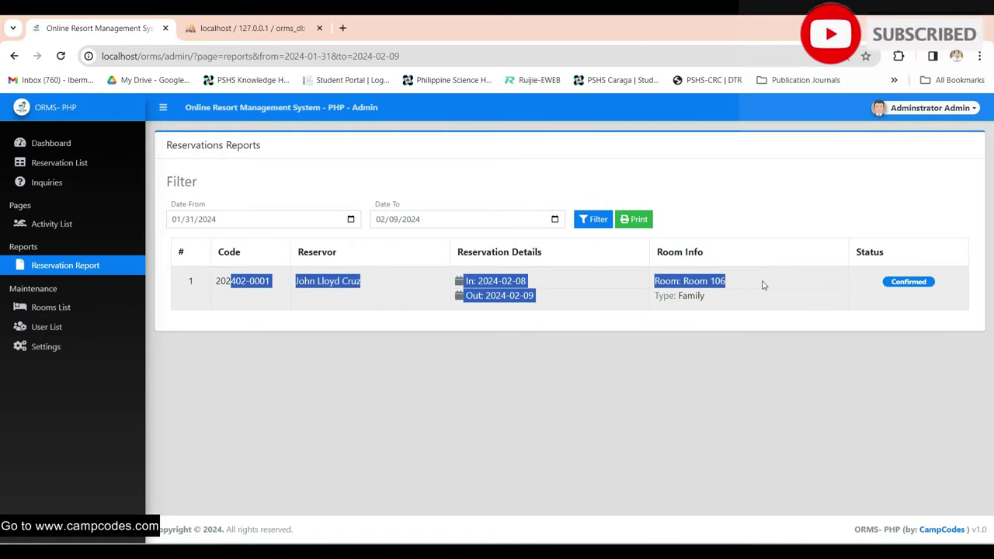
left_click(757, 303)
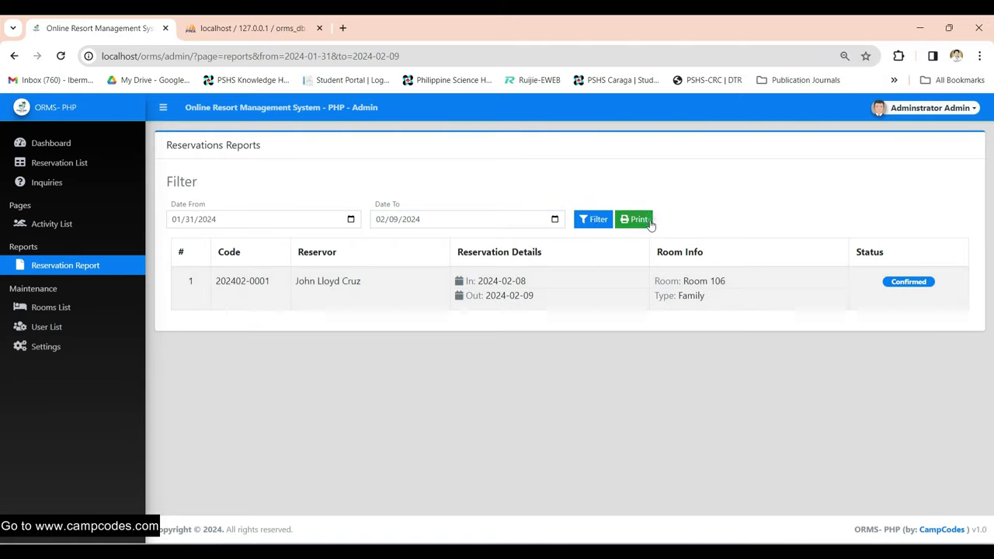
left_click(634, 219)
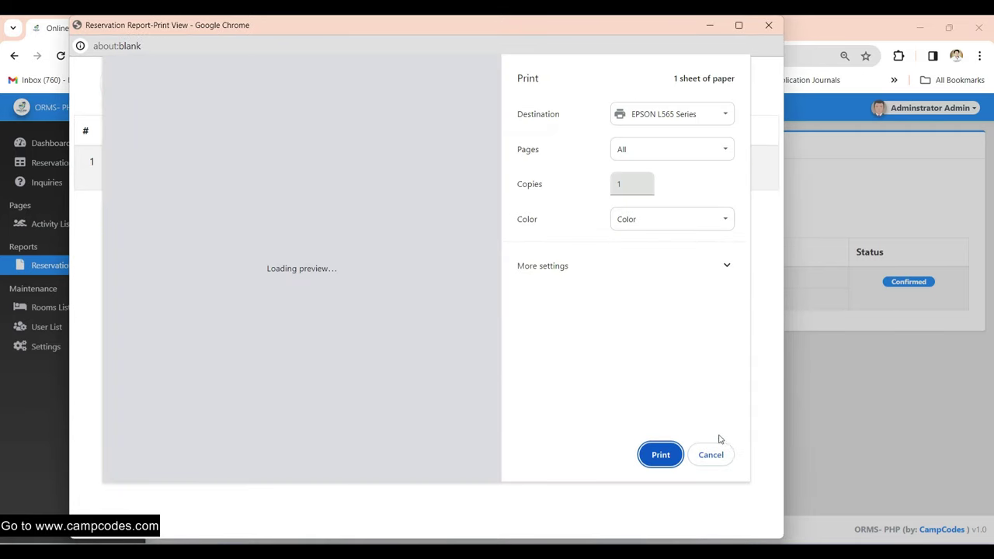
left_click(709, 454)
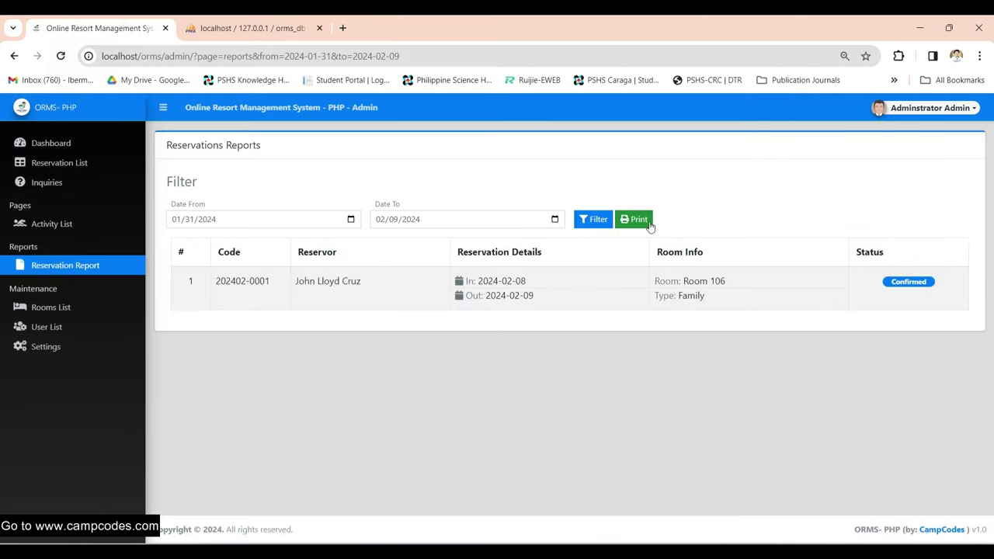
left_click(70, 165)
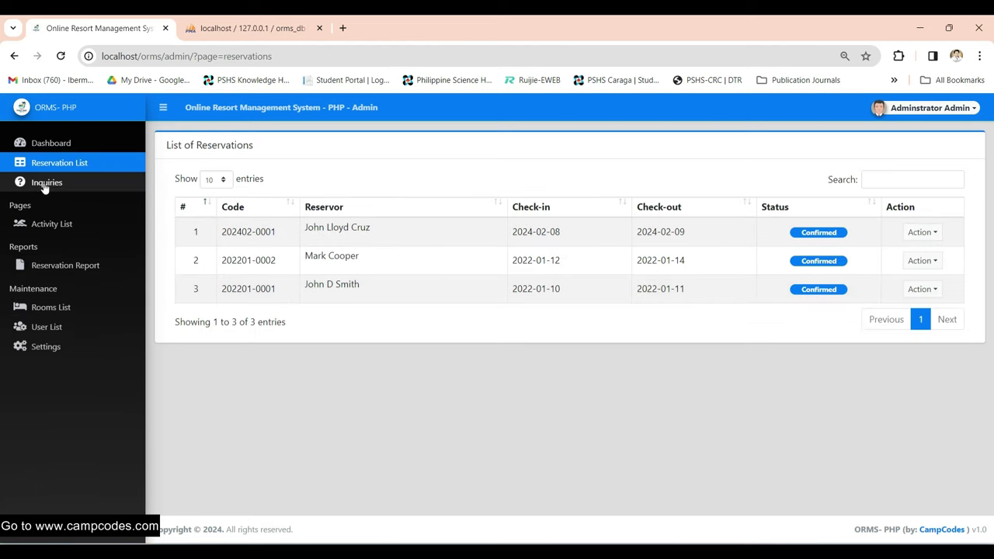
left_click(45, 185)
- From the Activity List, start a new activity and enter Hiking as its name
left_click(51, 224)
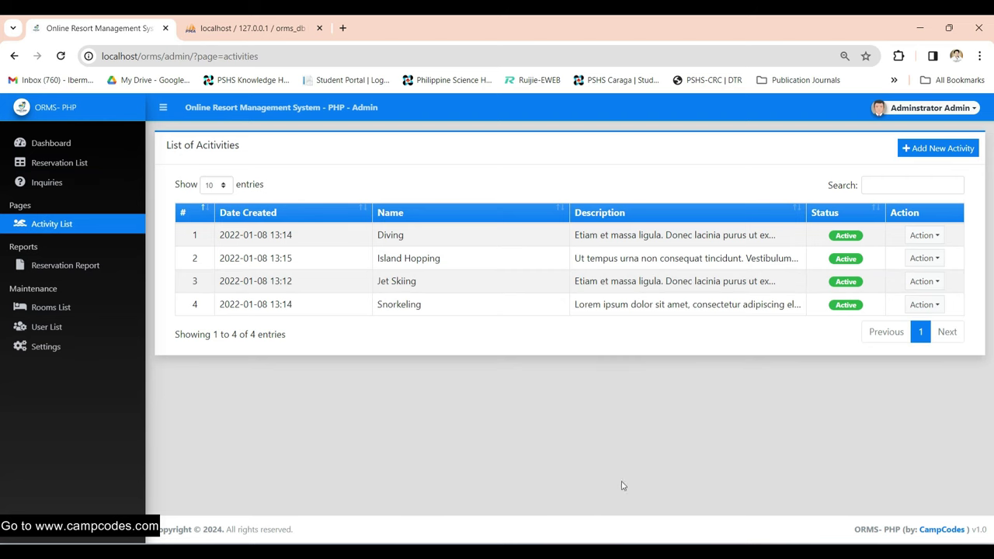
left_click(934, 155)
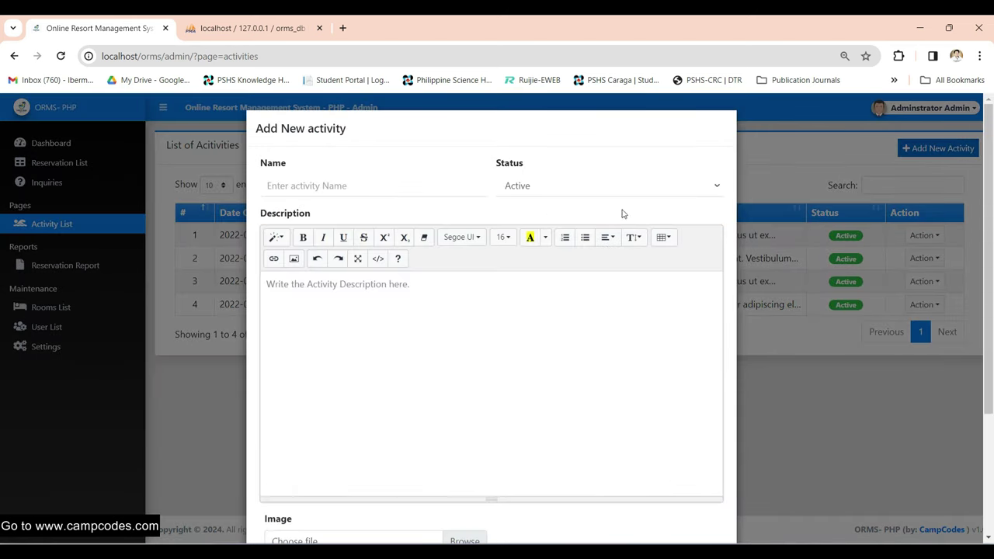
scroll(708, 382, "down", 2)
scroll(465, 295, "up", 2)
left_click(358, 187)
type("Hik")
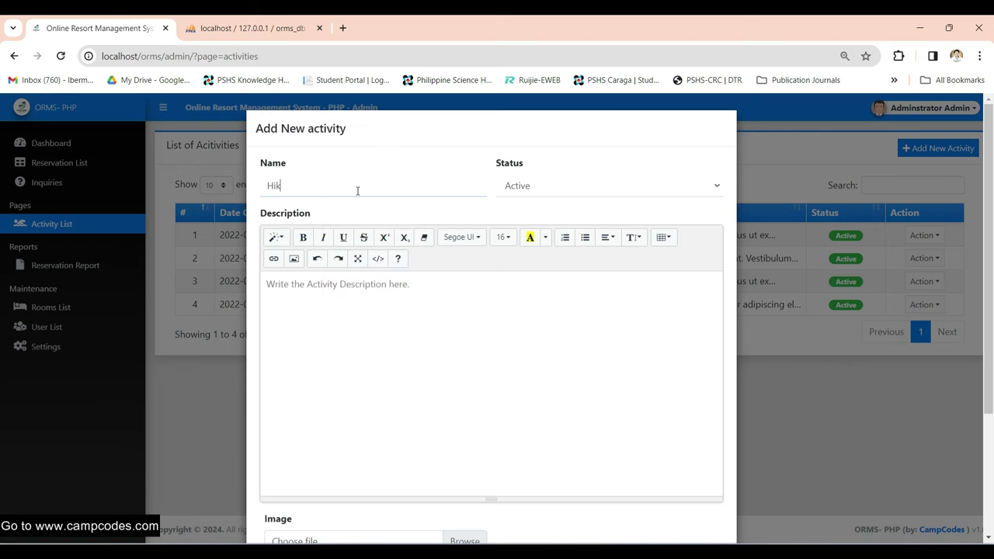
type("Hiking")
scroll(394, 325, "down", 5)
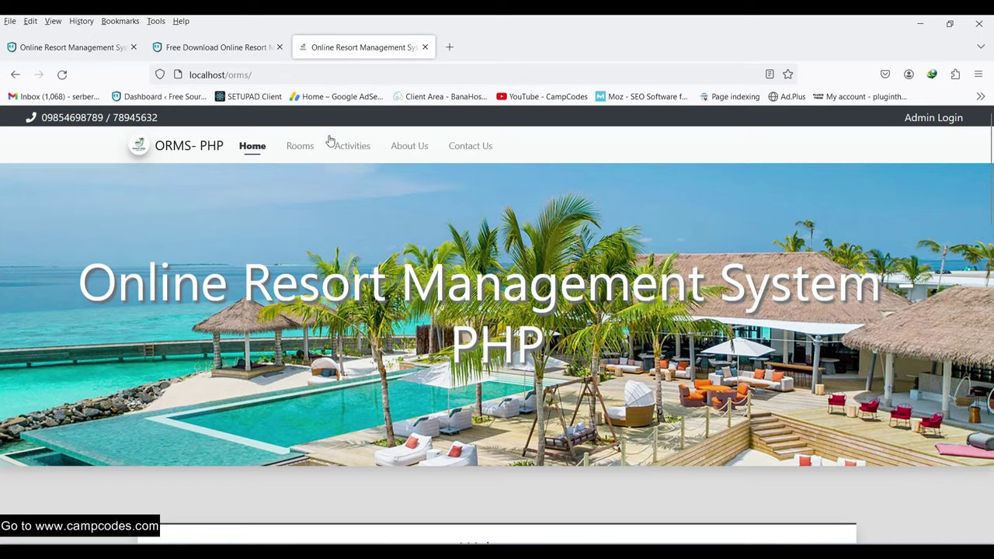
- Open the public Activities page and scroll through the listed activities
left_click(350, 146)
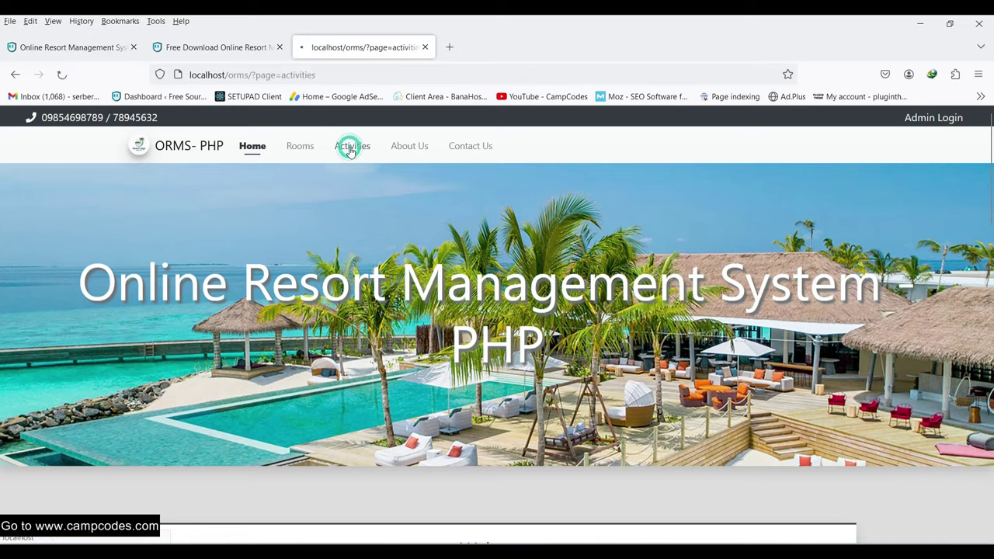
scroll(479, 271, "down", 4)
scroll(744, 264, "up", 4)
scroll(744, 264, "down", 4)
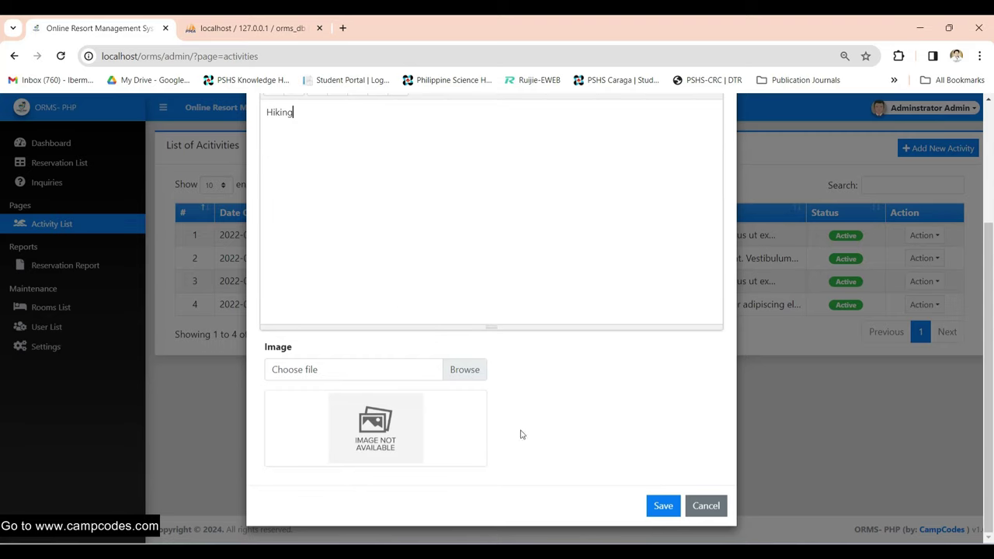
scroll(401, 302, "up", 3)
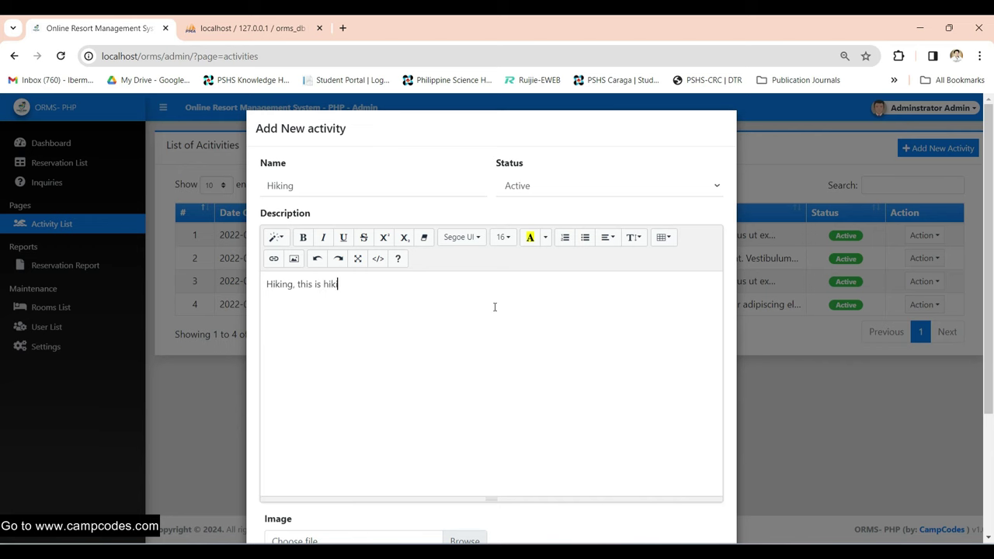
scroll(495, 307, "down", 3)
- Attach uploads/activitys/5.png as the Hiking image and save the activity
left_click(473, 367)
left_click(569, 93)
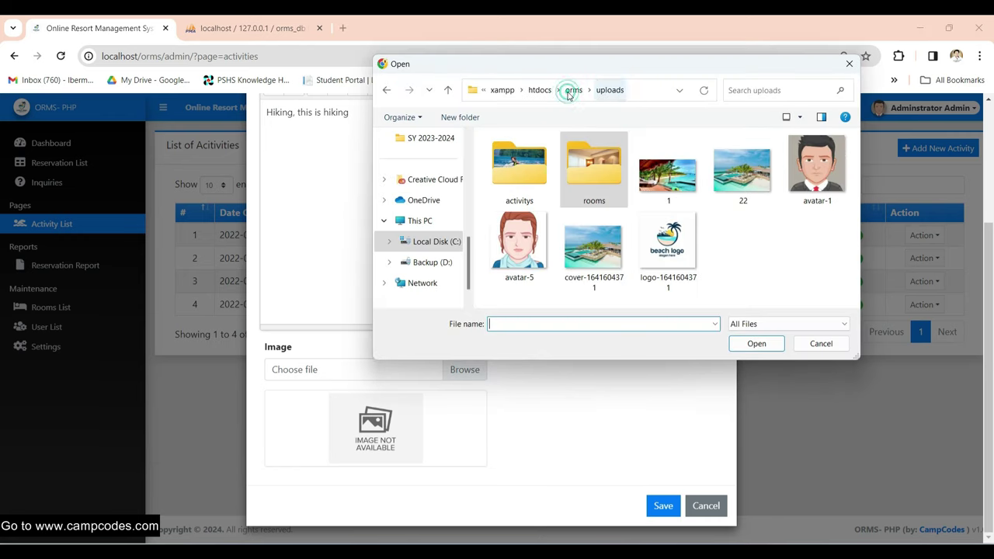
double_click(519, 167)
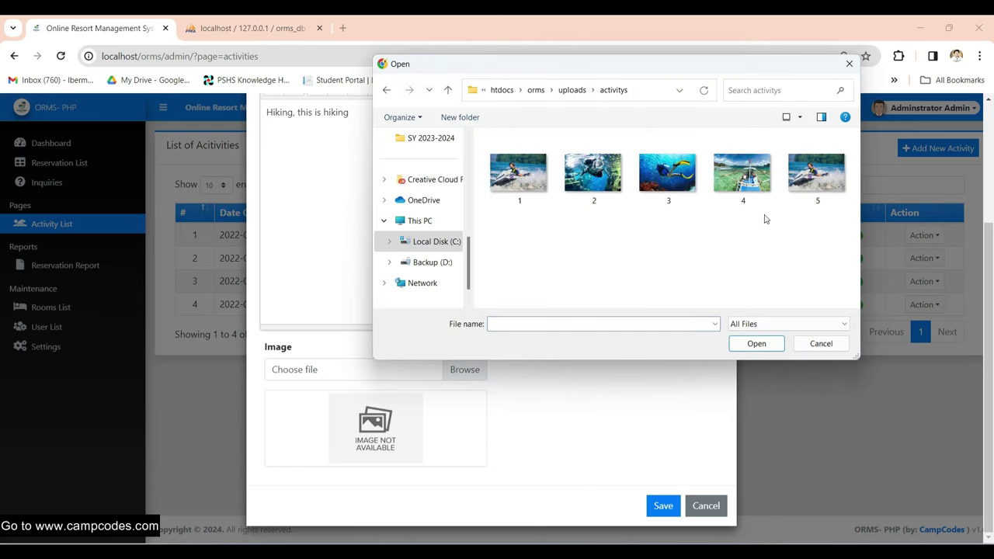
double_click(817, 183)
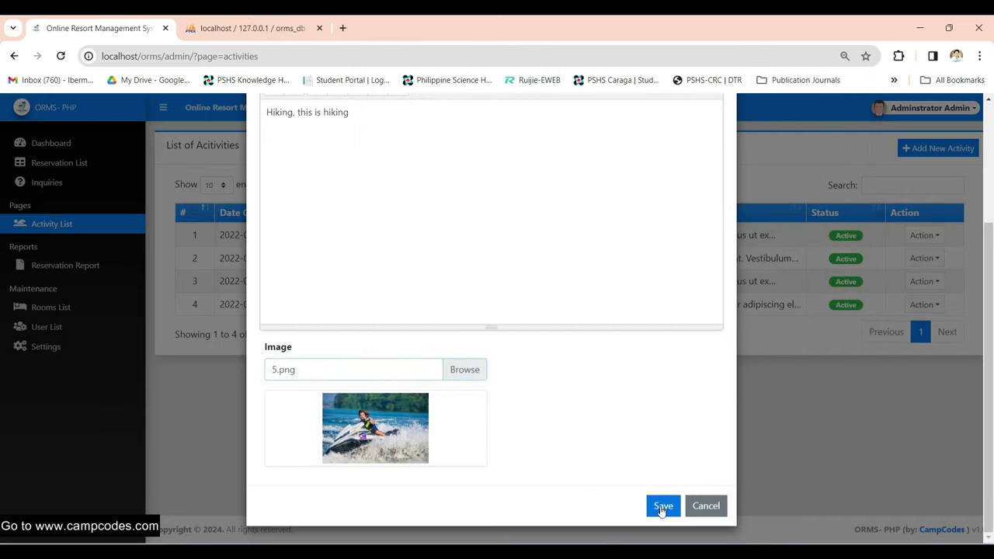
left_click(662, 506)
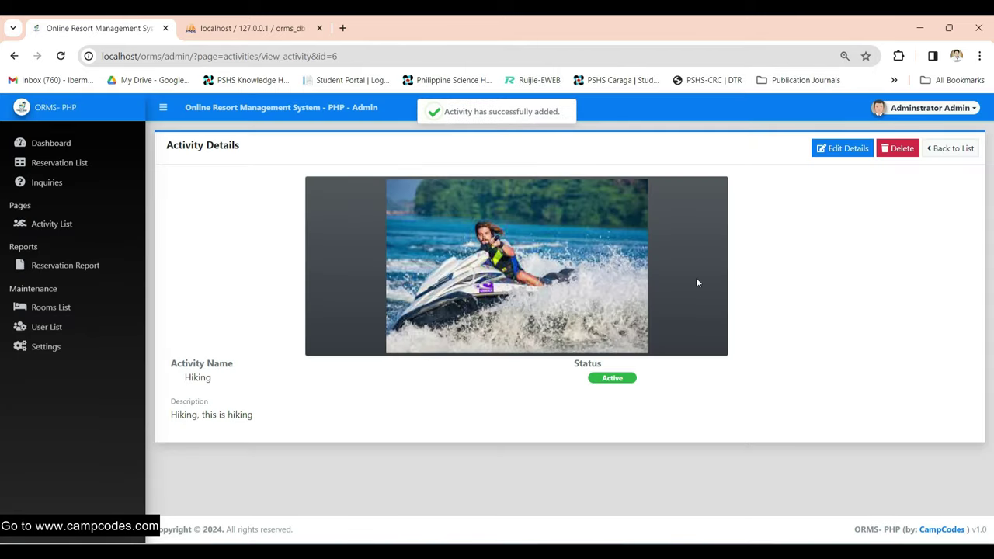
- Return to the List of Activities and check the new Hiking entry and its date
left_click(949, 148)
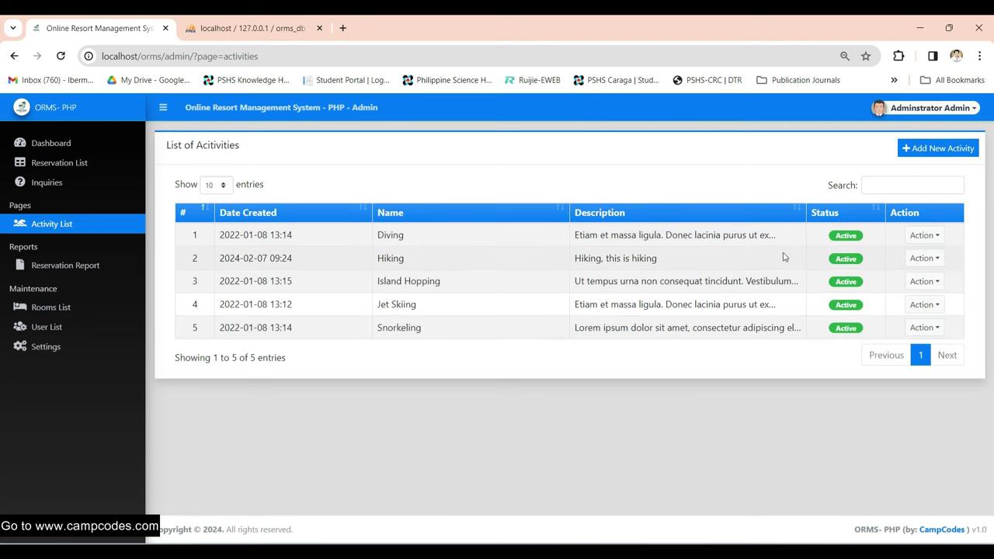
left_click_drag(336, 268, 805, 262)
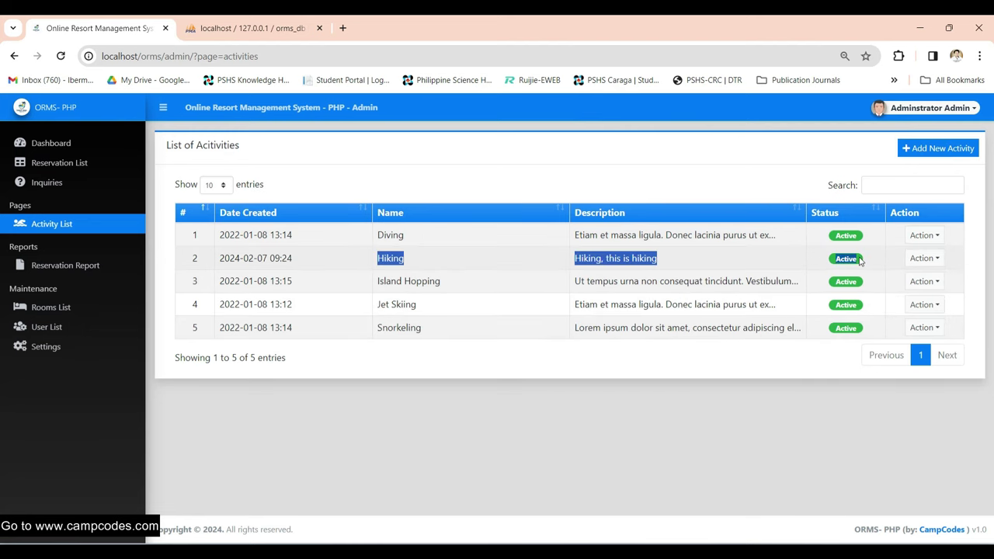
left_click(253, 260, "shift")
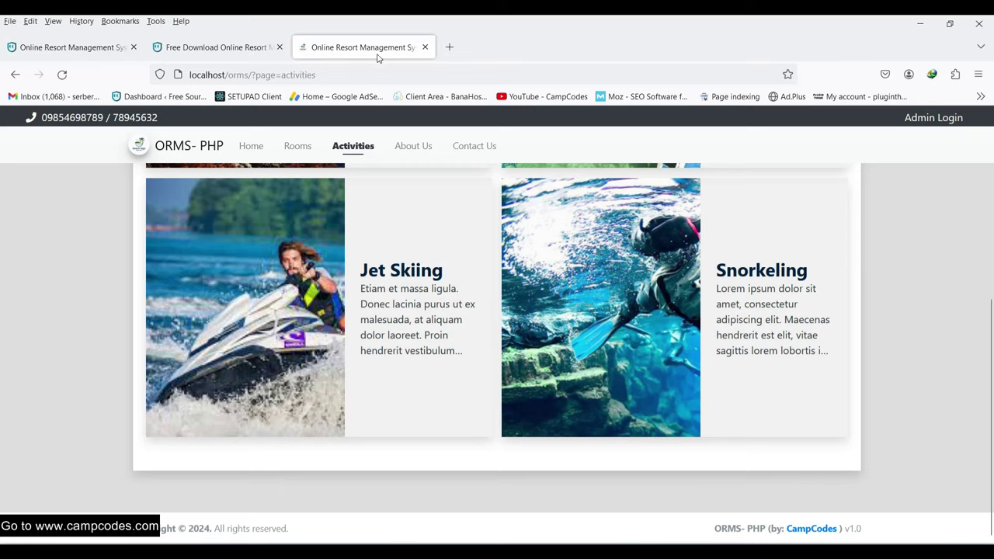
- Reload the public Activities page and view the Hiking activity's details
right_click(378, 54)
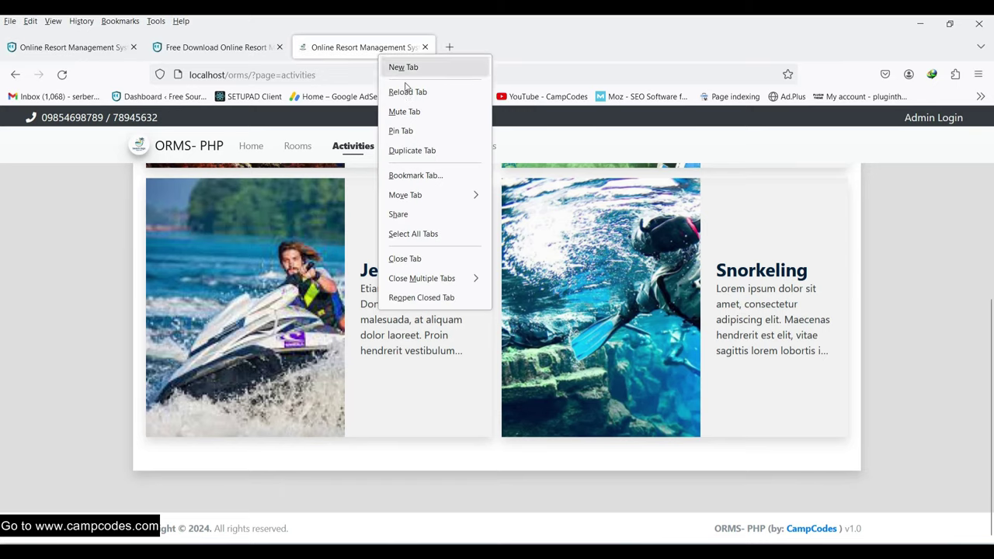
left_click(408, 93)
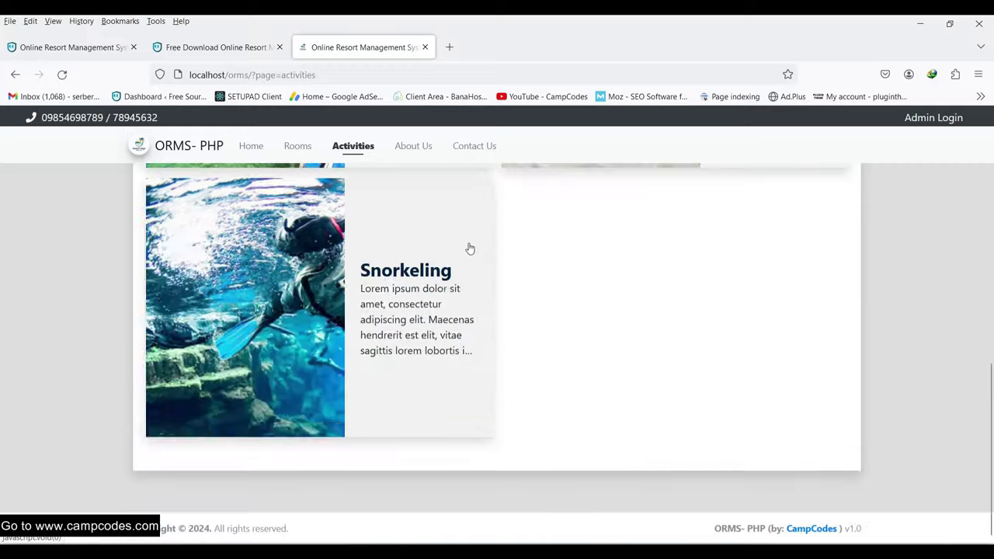
scroll(397, 310, "up", 10)
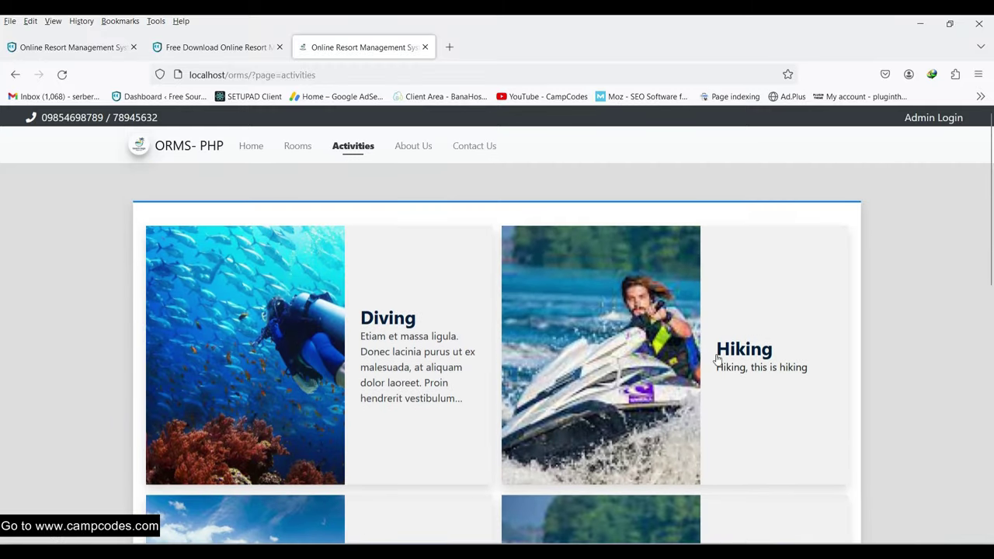
left_click(637, 373)
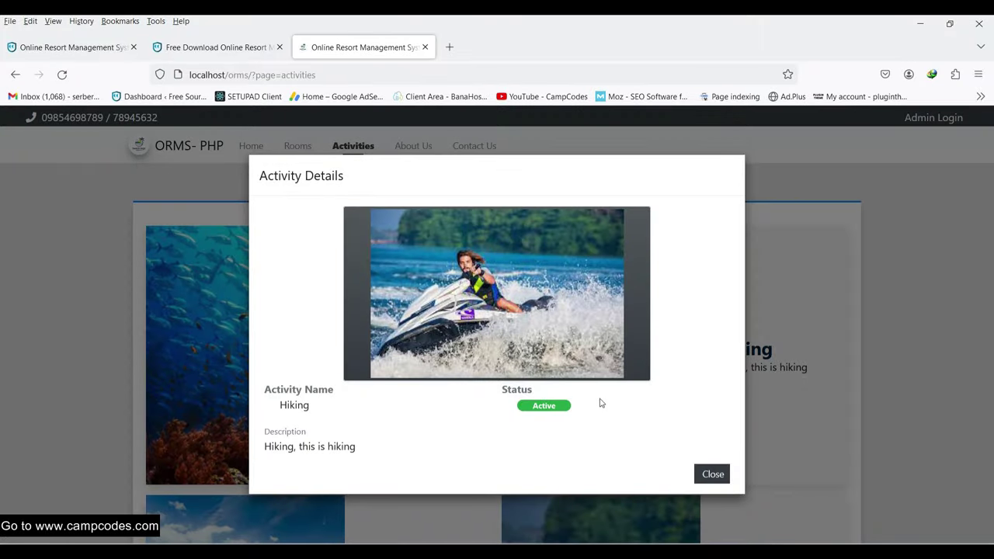
left_click(713, 473)
left_click(705, 366)
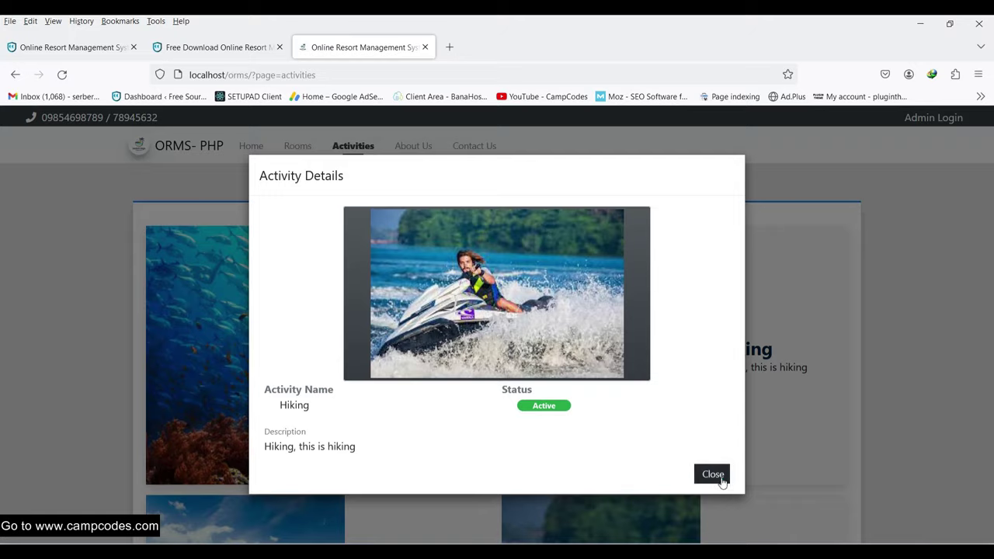
left_click(708, 474)
scroll(409, 237, "down", 5)
scroll(410, 237, "up", 5)
- Go to the public About Us page and scroll through it
left_click(411, 146)
scroll(608, 360, "down", 5)
scroll(609, 361, "up", 5)
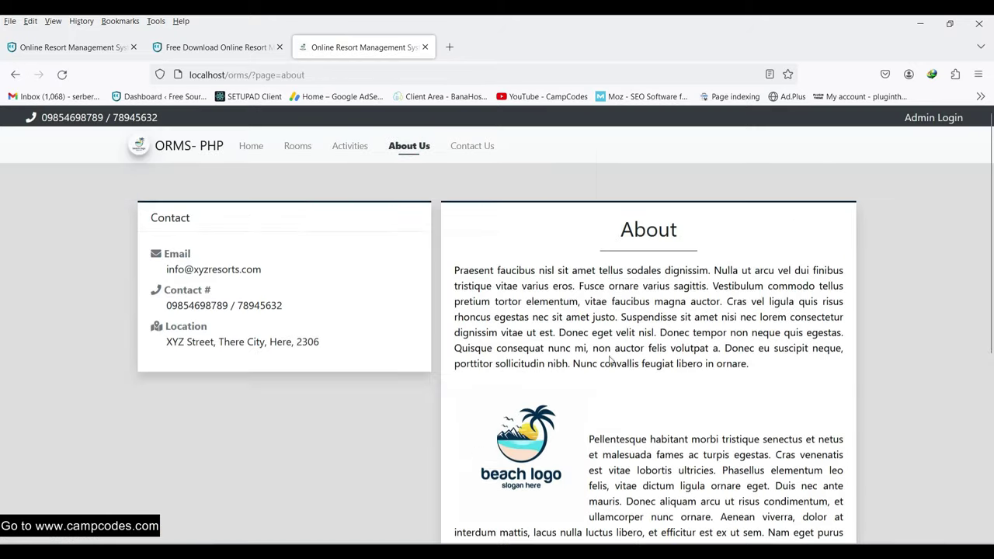
- On Contact Us, fill in the full name, contact number and e-mail from autofill
left_click(481, 147)
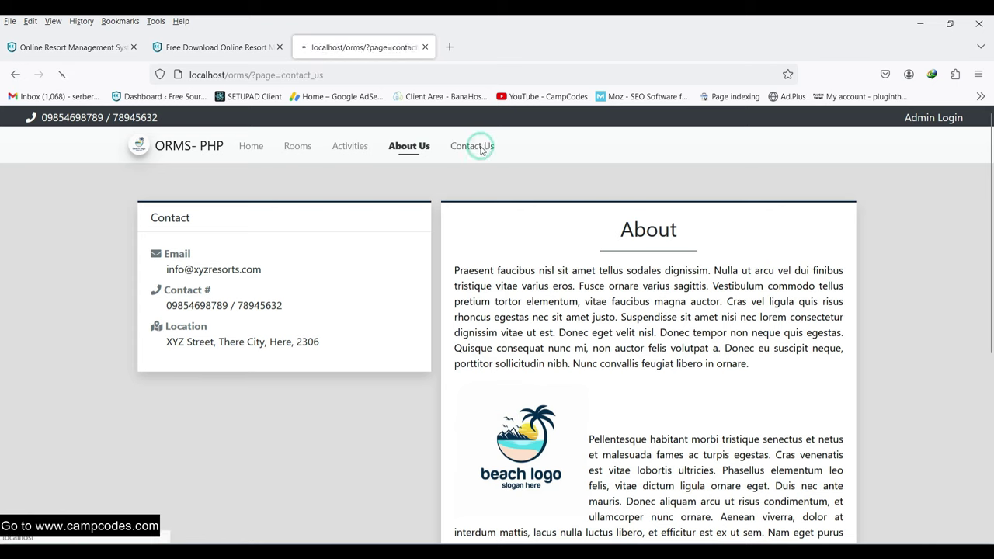
left_click(517, 268)
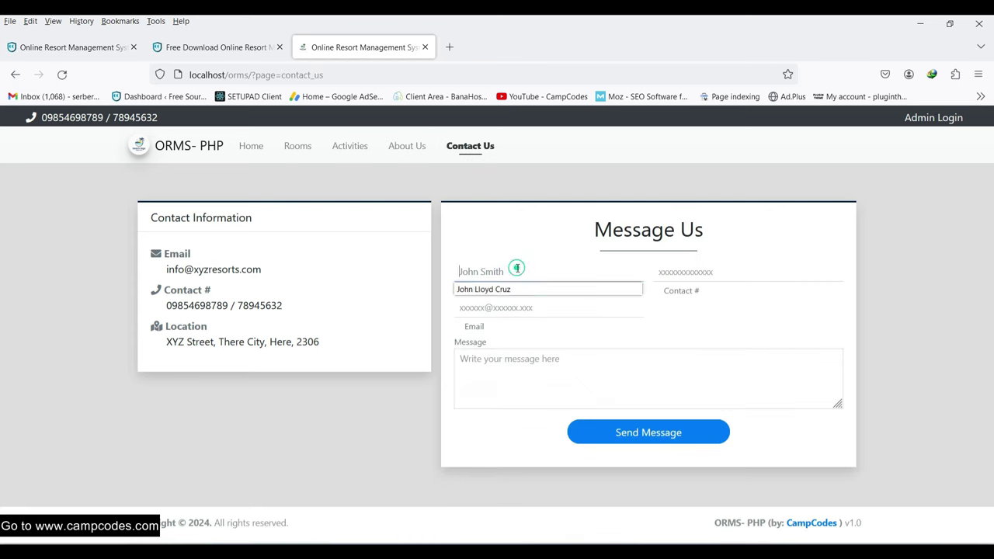
left_click(512, 288)
left_click(704, 272)
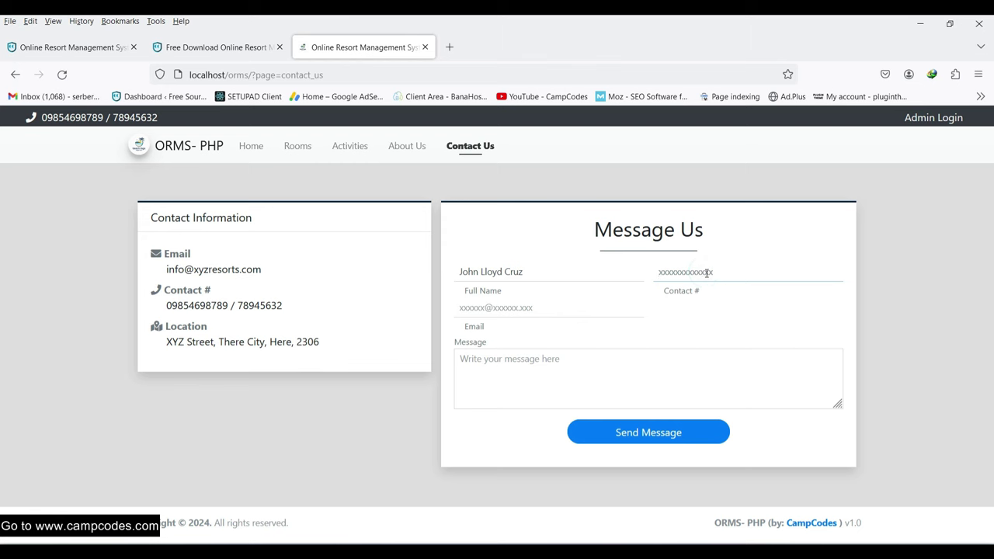
type("09")
left_click(714, 289)
left_click(499, 308)
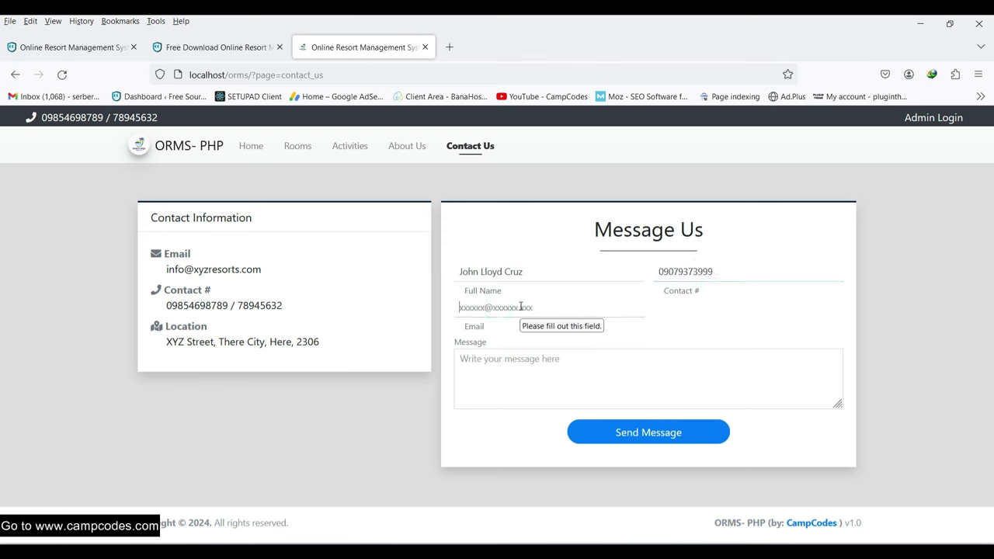
type("j")
left_click(524, 325)
- Write the message 'id like to ask something' and send the inquiry
left_click(510, 371)
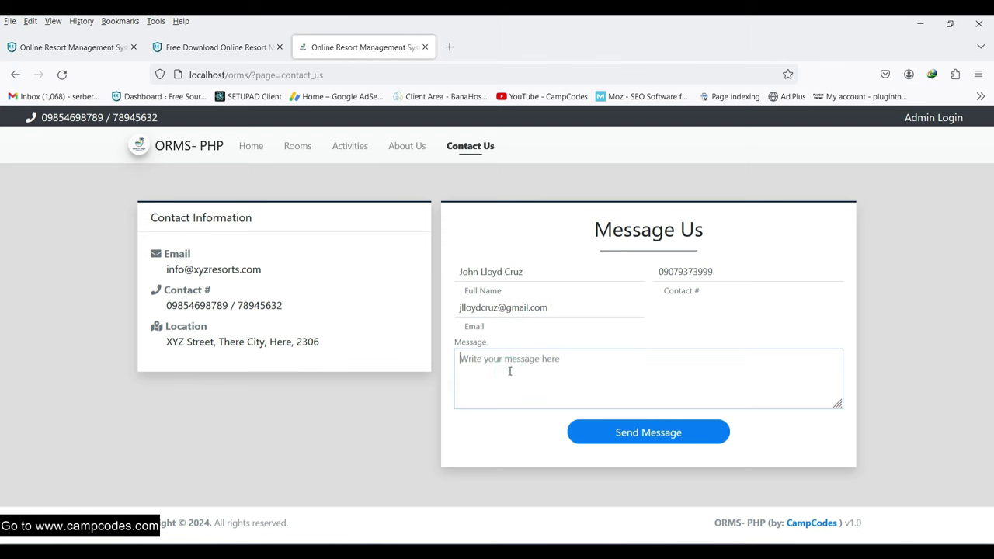
type("I")
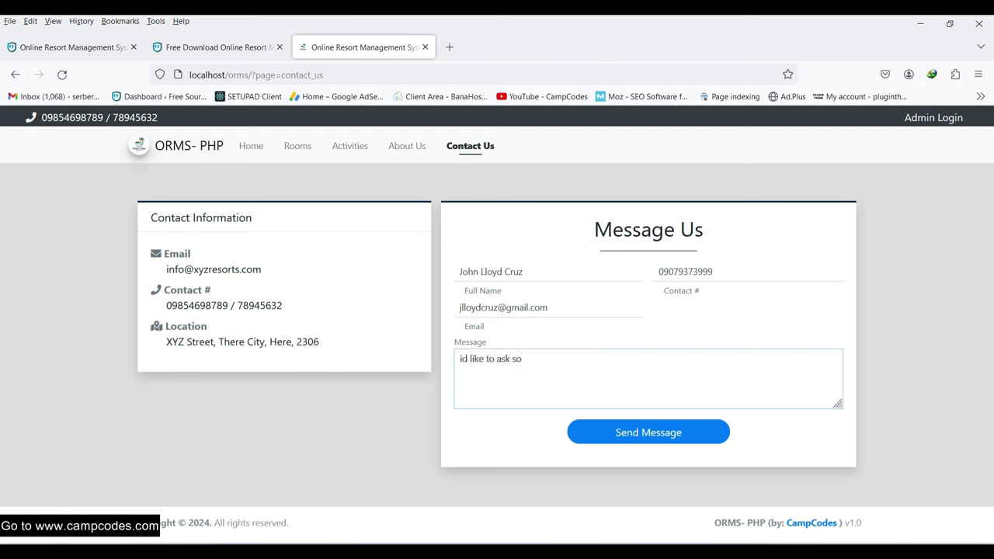
left_click(654, 433)
scroll(313, 362, "down", 2)
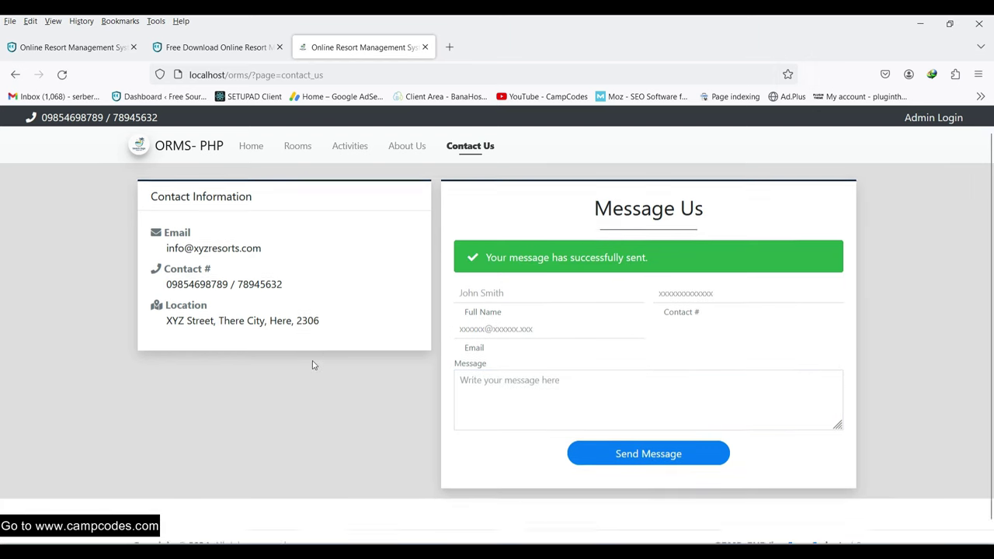
scroll(313, 364, "up", 1)
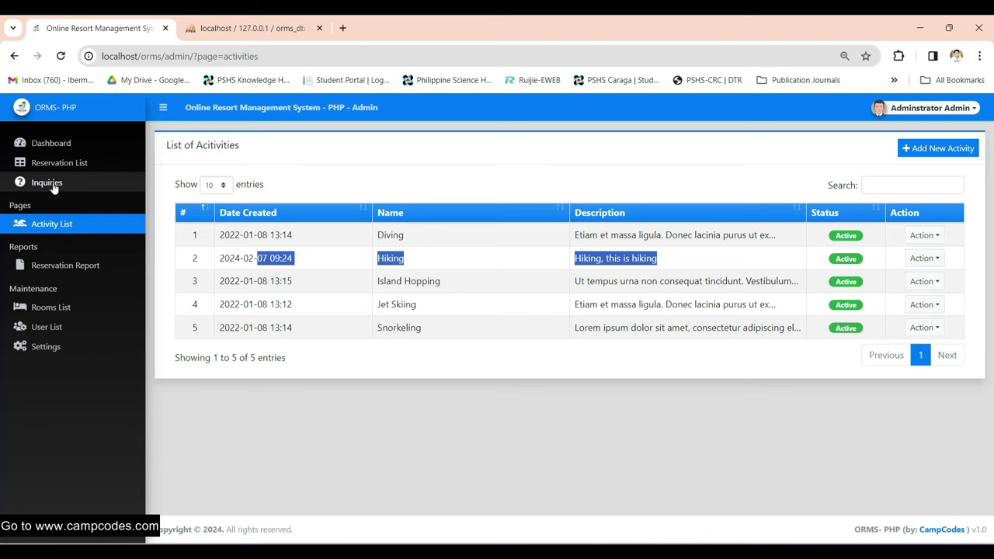
left_click(51, 186)
- View the new inquiry's details through its Action menu, read the message, and close it
left_click_drag(196, 228, 693, 227)
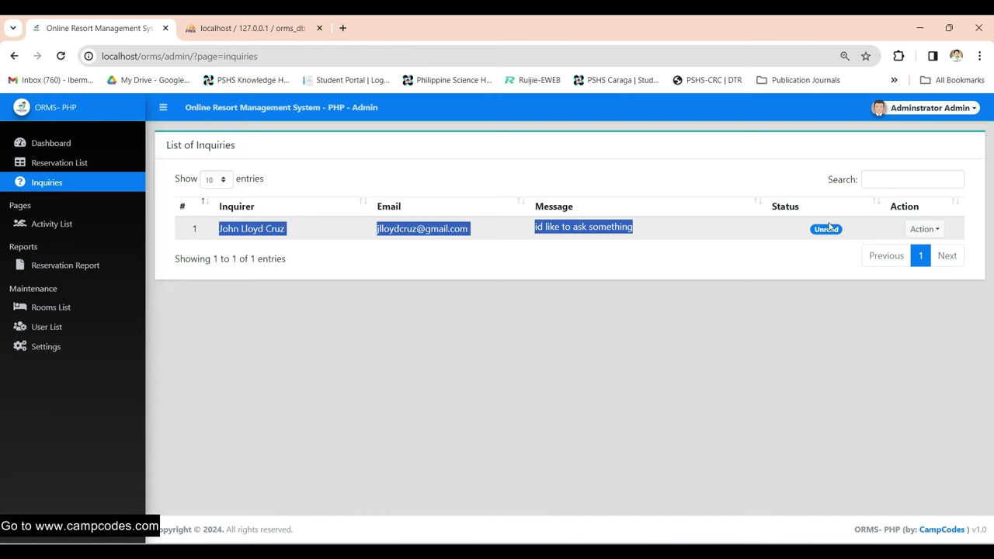
left_click(766, 286)
left_click(924, 229)
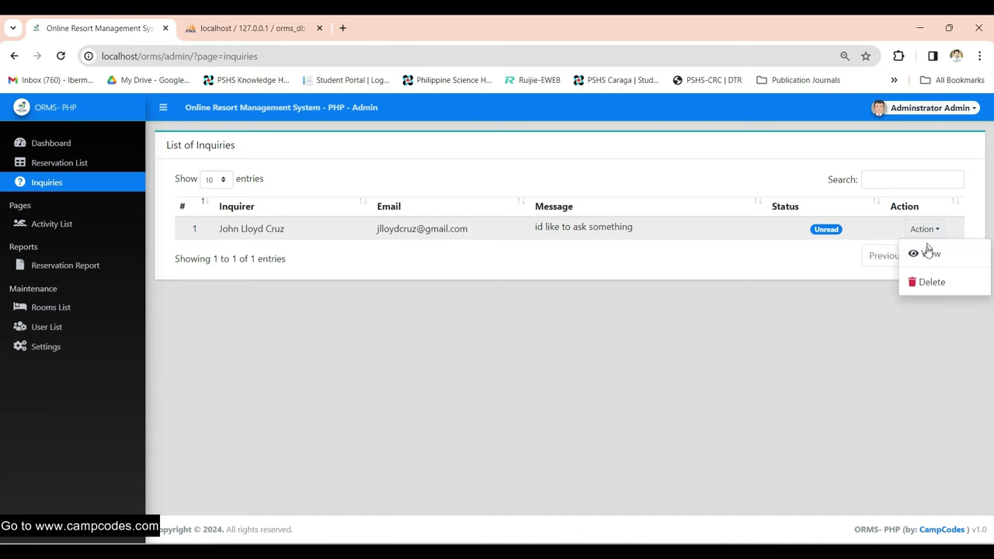
left_click(928, 248)
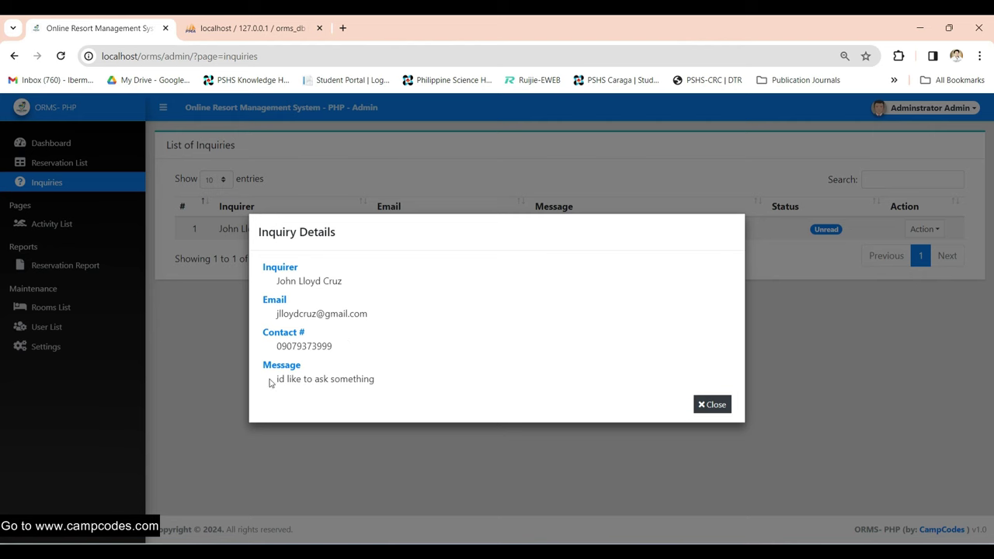
left_click_drag(270, 382, 495, 384)
left_click(714, 404)
left_click(850, 229)
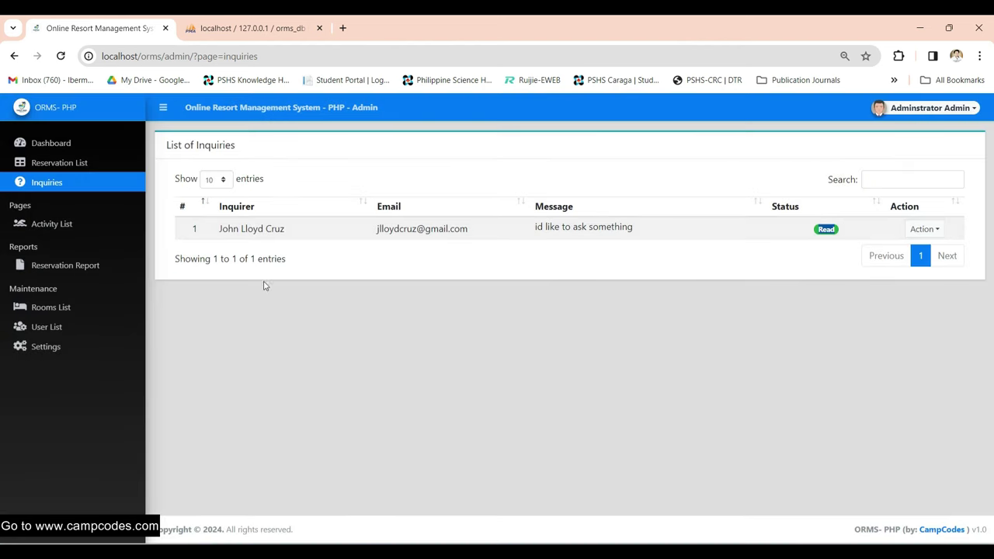
- Go to the Dashboard and check its room and inquiry tallies, now 0 unread
left_click(37, 135)
double_click(328, 204)
left_click(490, 206)
left_click(552, 209)
left_click(656, 202)
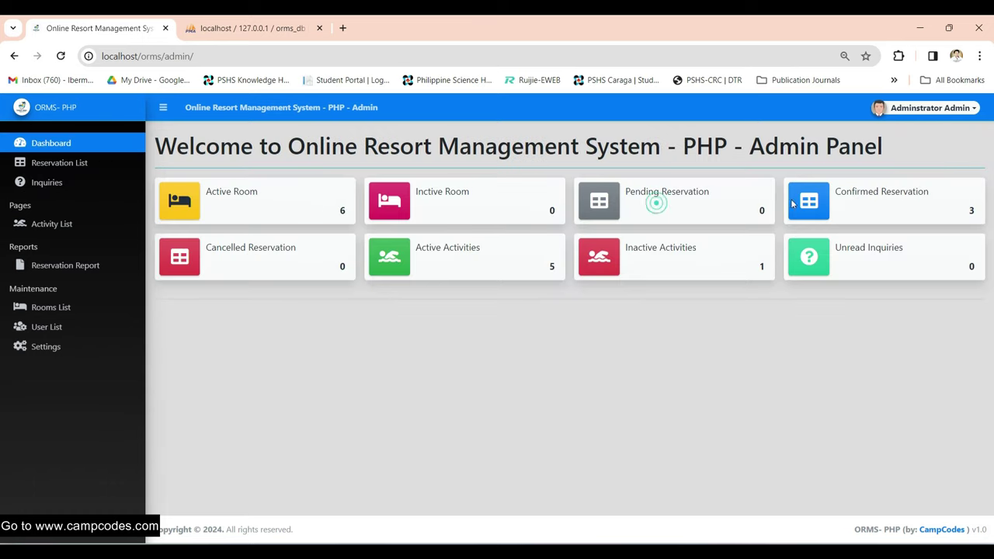
- Review the dashboard's active, inactive activities and unread inquiries tallies
double_click(392, 266)
left_click(733, 264)
left_click(874, 257)
left_click(698, 251)
double_click(744, 264)
left_click(622, 324)
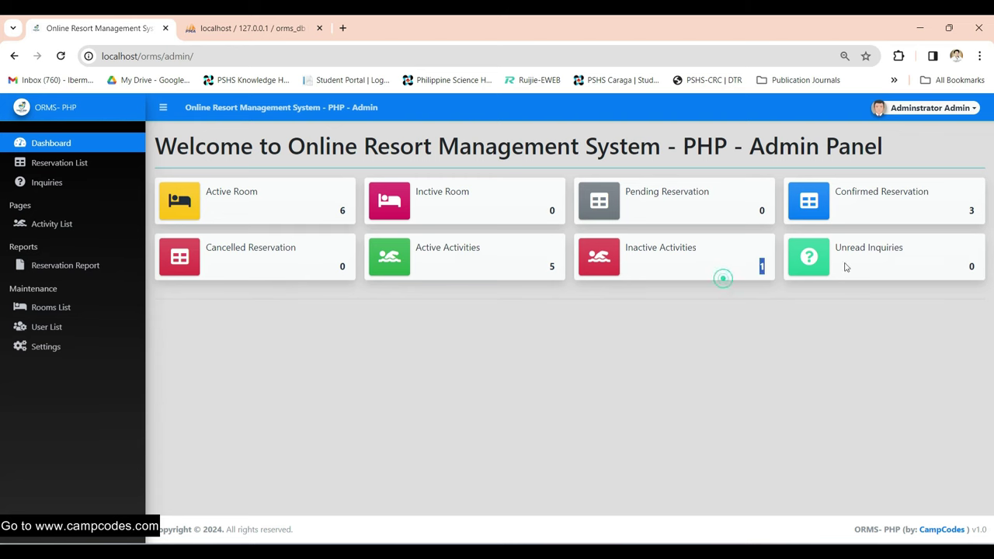
triple_click(869, 264)
left_click(890, 262)
- Browse the Activity List, Reservations Report, Rooms List and the staff user's row in User List
left_click(46, 230)
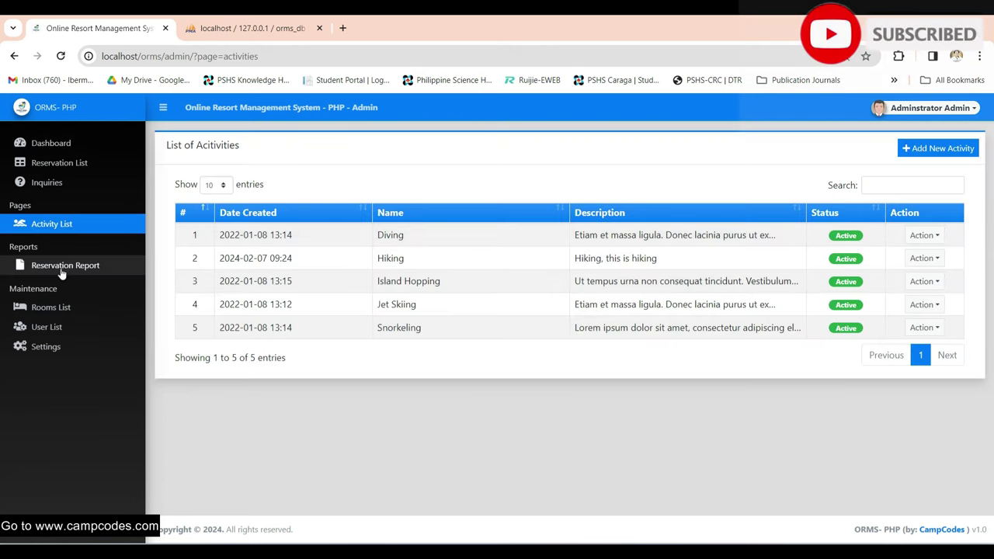
left_click(59, 268)
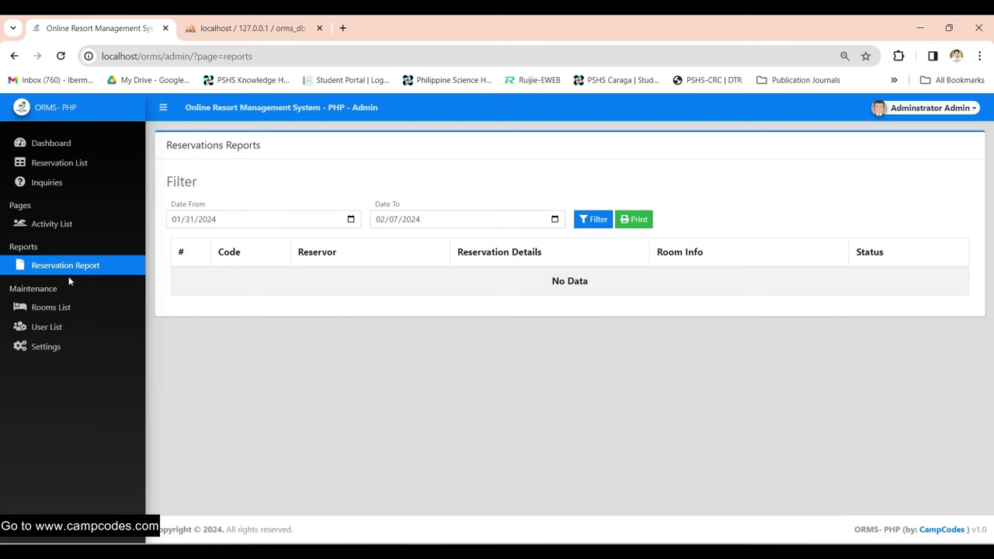
left_click(46, 307)
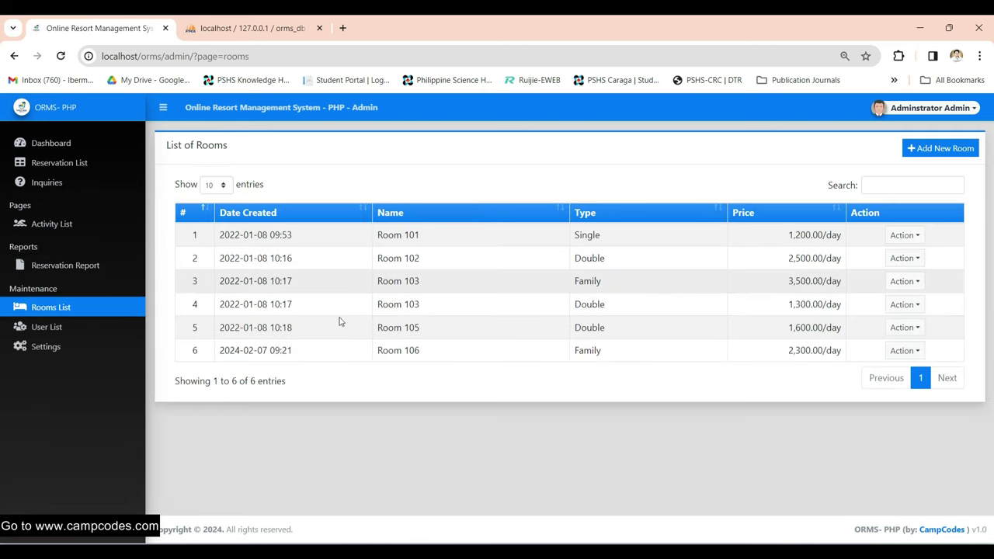
left_click(55, 327)
double_click(315, 247)
left_click_drag(583, 249, 783, 242)
left_click(732, 269)
left_click(904, 243)
left_click(464, 342)
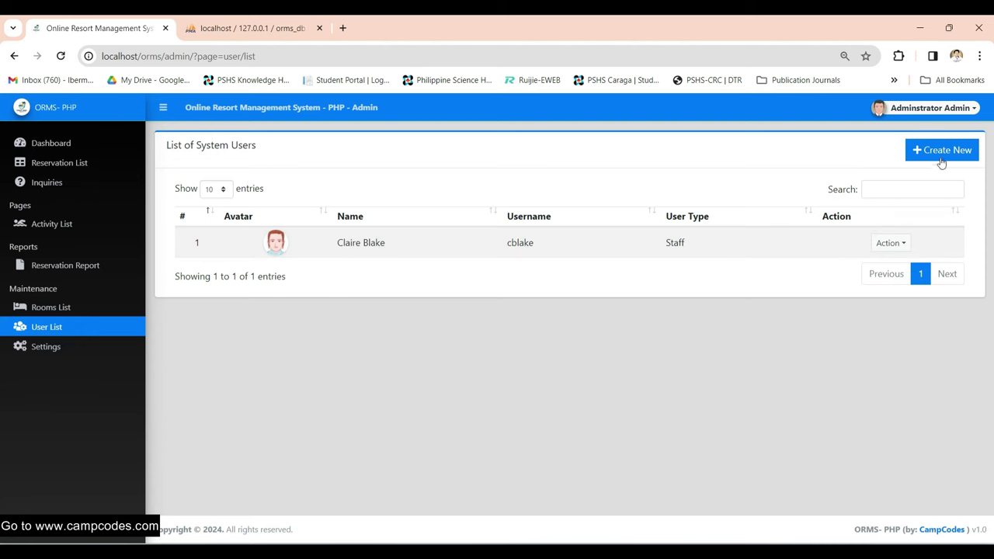
- Look at the Create New user form, then open the System Information settings
left_click(941, 152)
scroll(251, 284, "down", 1)
scroll(158, 315, "up", 1)
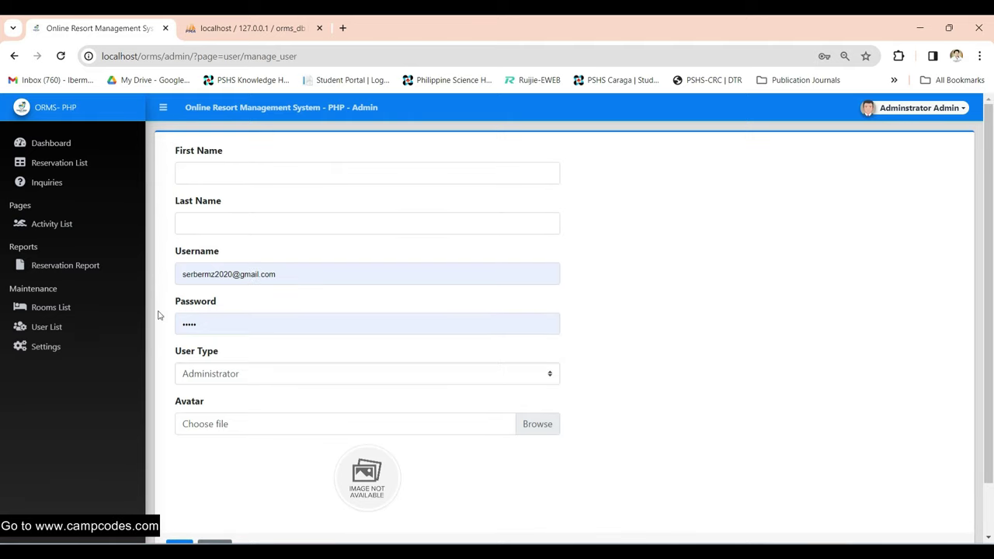
left_click(36, 346)
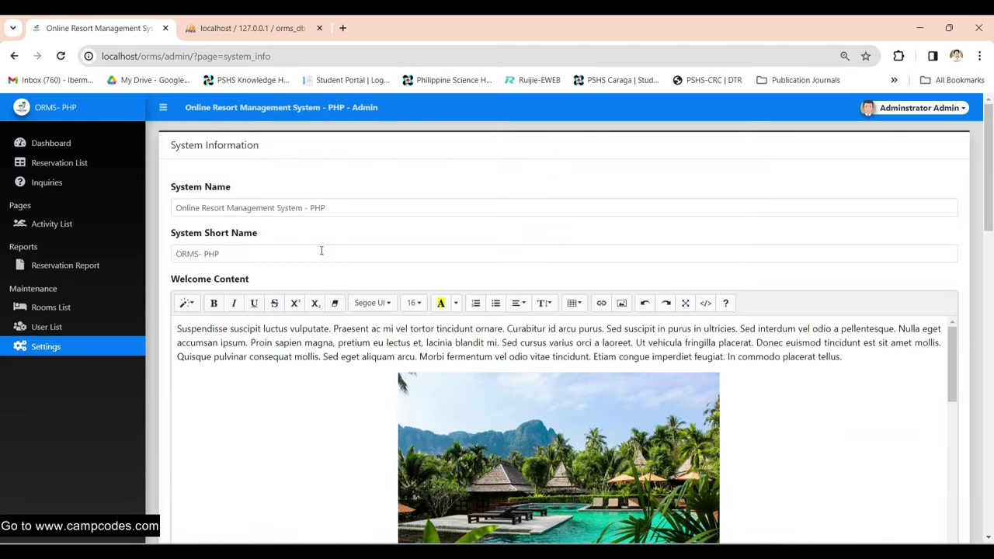
- Rename the system to Tambayan Online Resort Management System, dropping the trailing '- PHP'
scroll(288, 337, "down", 3)
scroll(288, 337, "up", 3)
left_click(177, 207)
type("Tambayan")
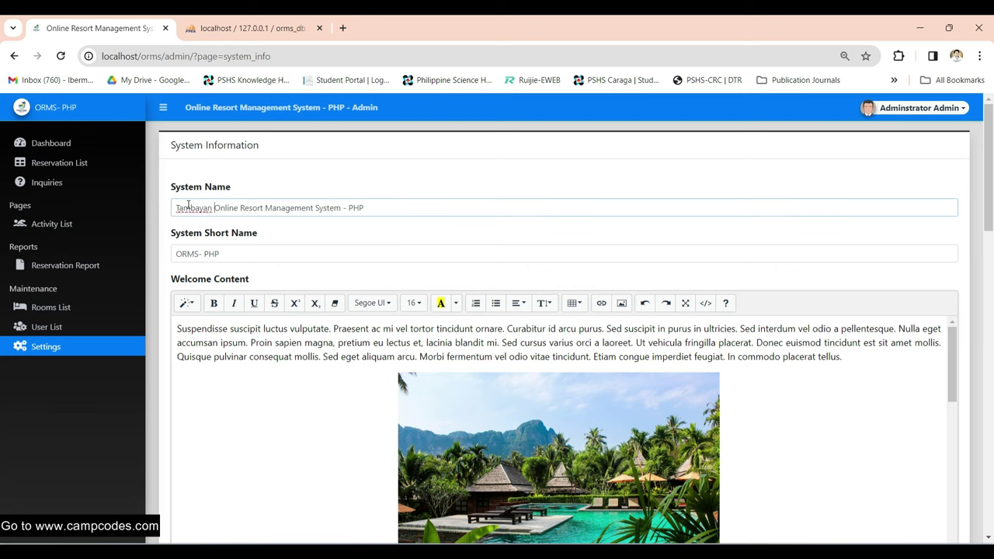
left_click_drag(343, 206, 447, 201)
- Replace the welcome text's first word Suspendisse with a bold 'Nice'
left_click(243, 399)
scroll(466, 466, "down", 10)
scroll(341, 384, "up", 10)
left_click_drag(227, 329, 172, 328)
type("Ne")
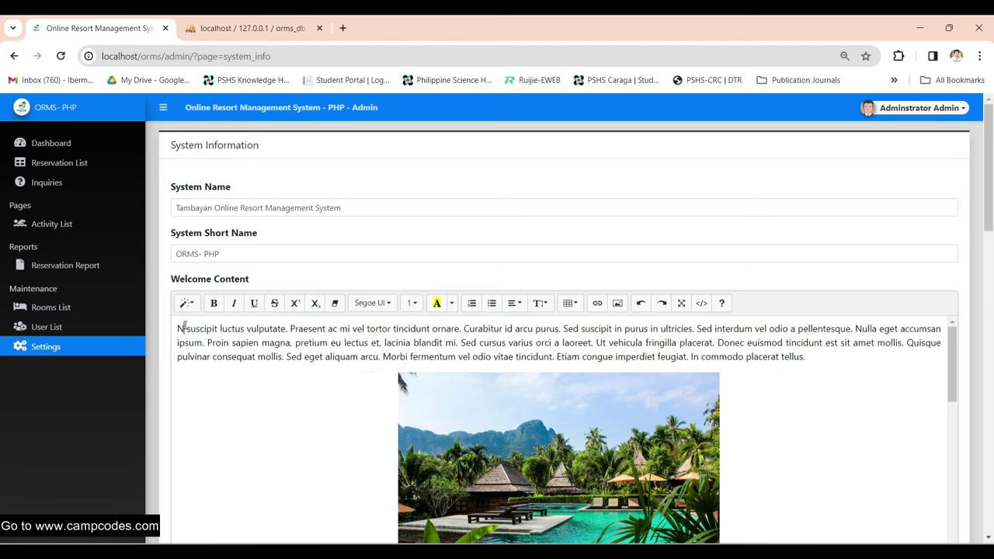
key("BackSpace")
type("ice")
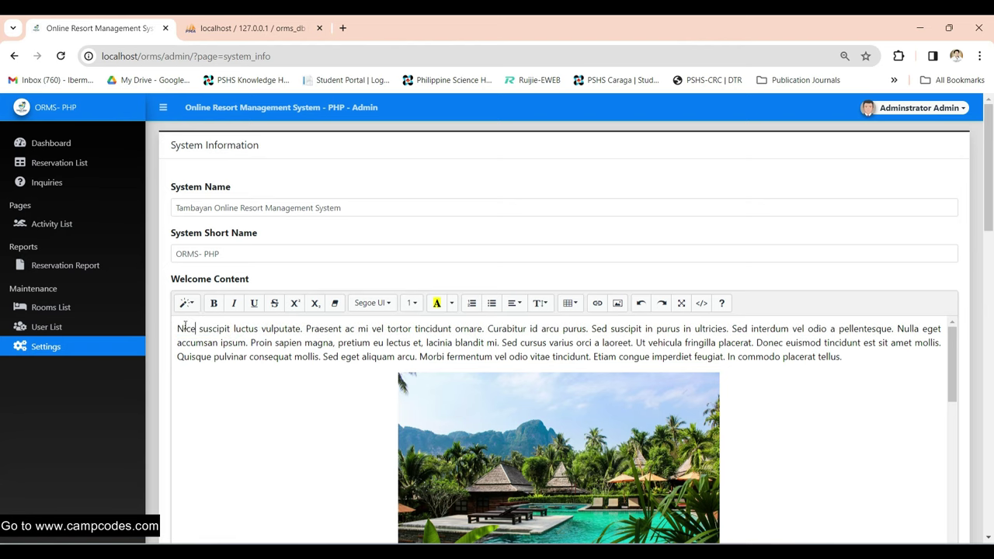
double_click(185, 328)
left_click(213, 303)
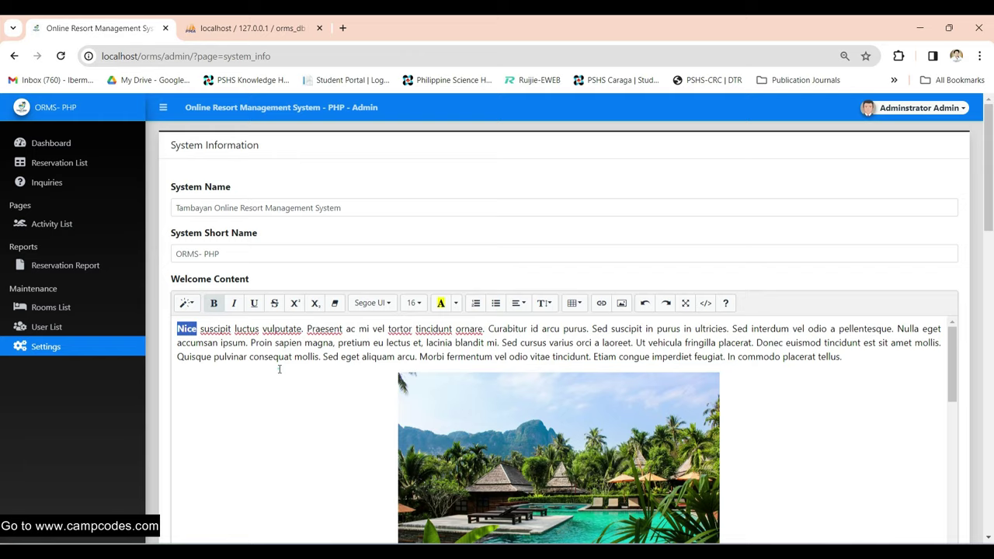
- Replace the office address with the new city and save the system information
scroll(495, 389, "down", 6)
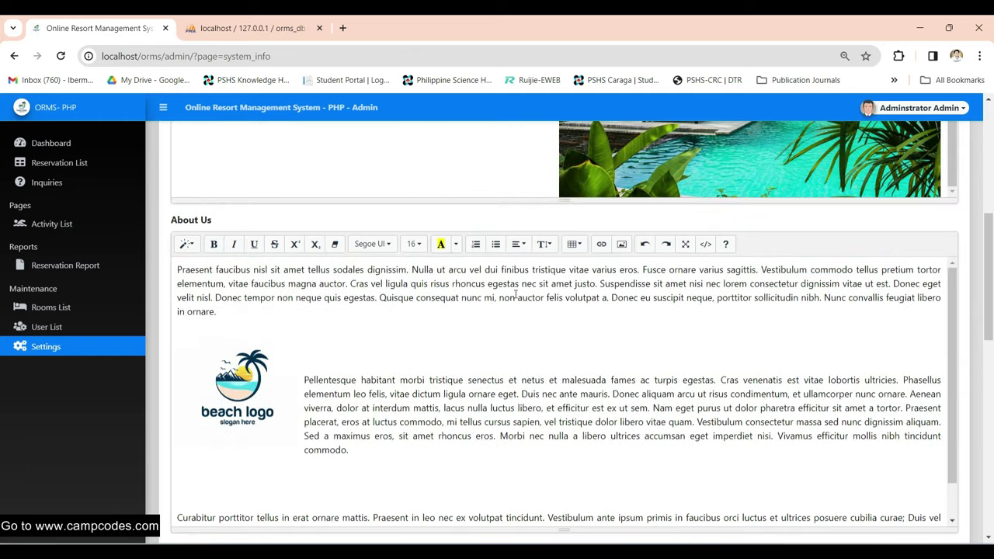
scroll(491, 308, "down", 10)
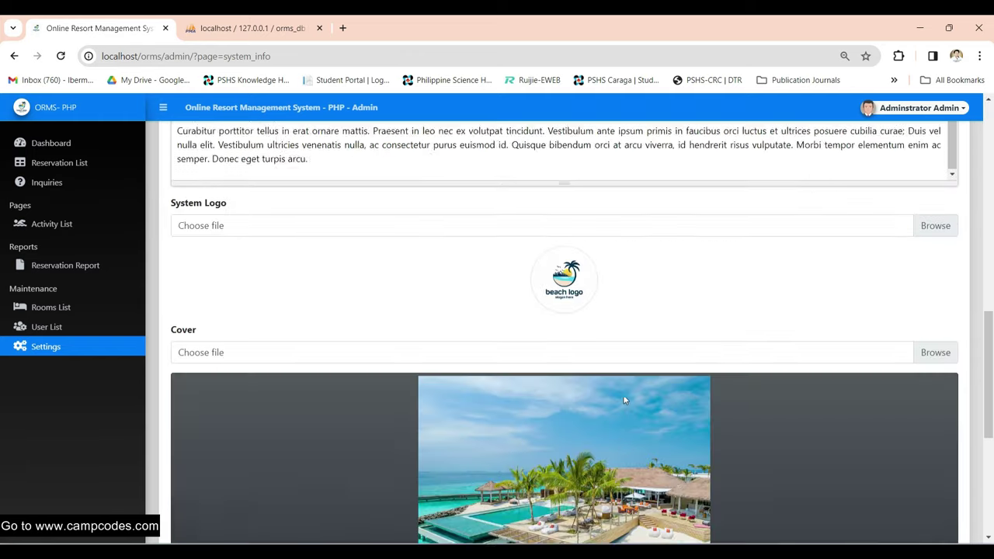
scroll(624, 395, "down", 2)
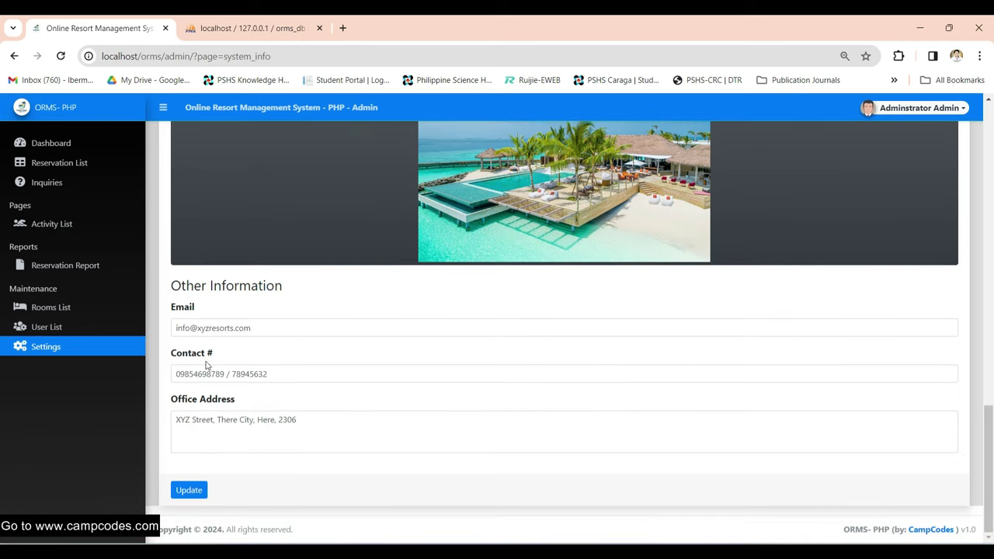
left_click(235, 420)
left_click_drag(338, 420, 179, 420)
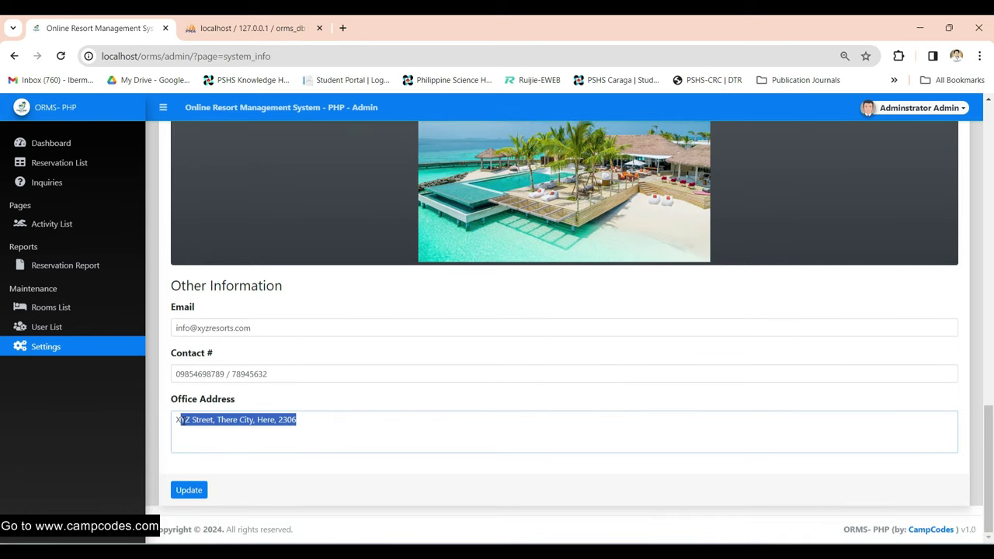
type("Butuan City")
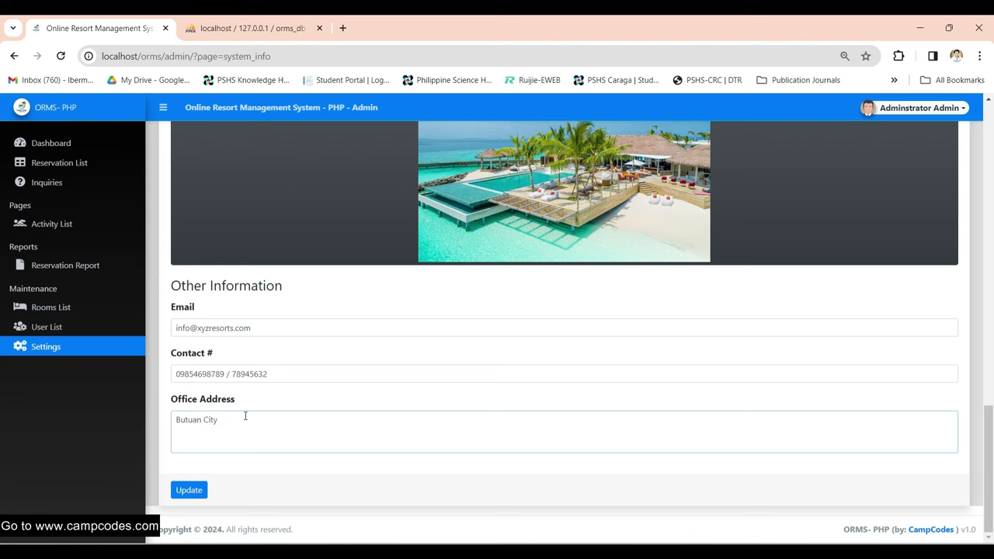
left_click(188, 490)
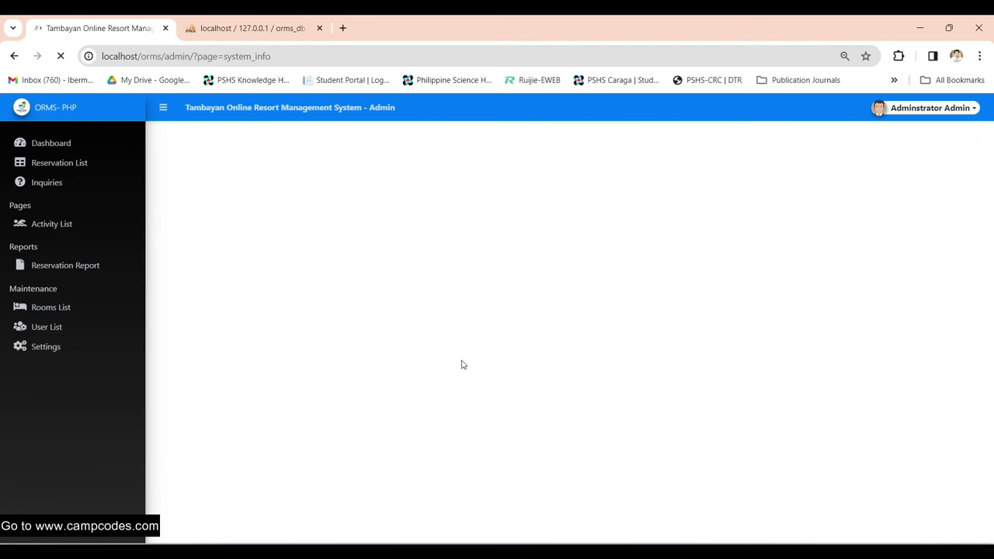
scroll(435, 388, "up", 4)
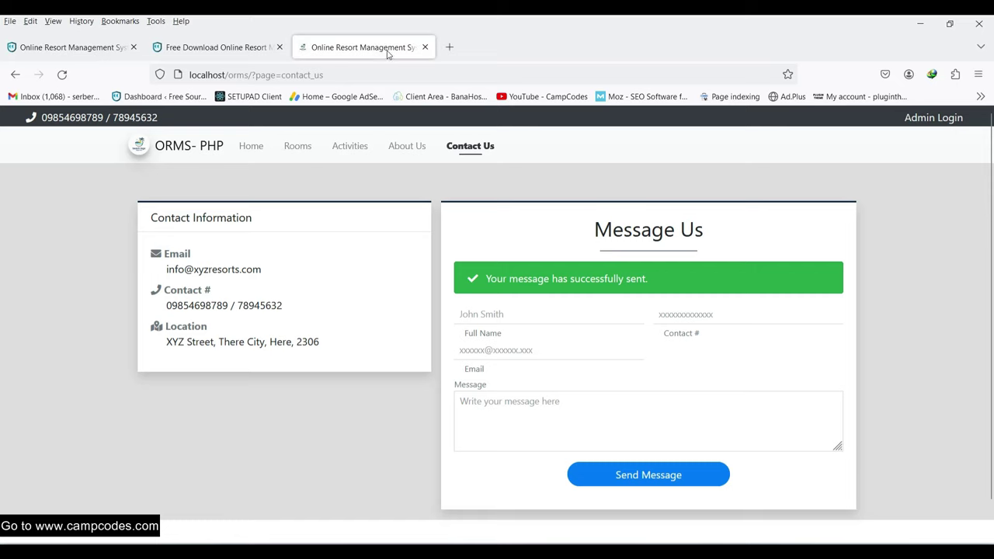
right_click(377, 47)
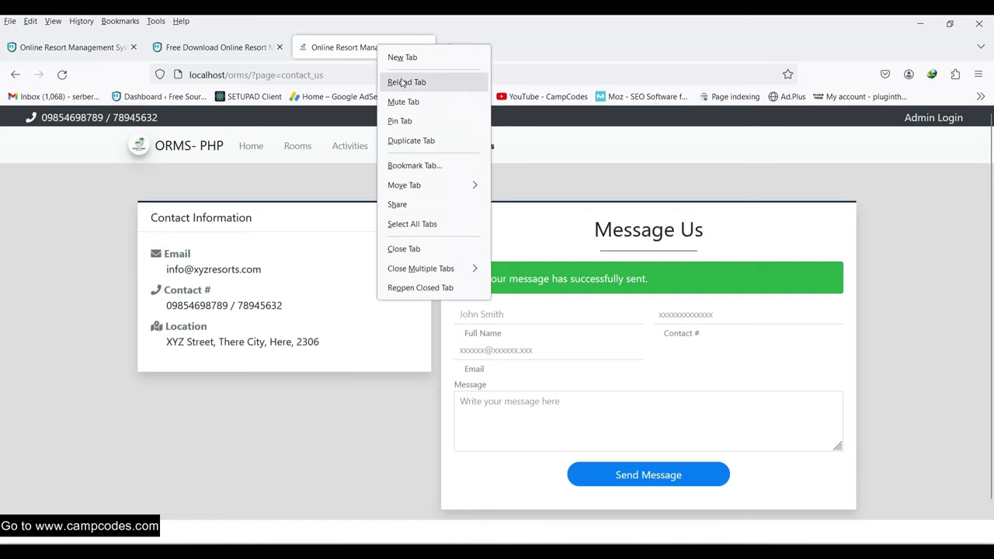
- Reload the public site and confirm the About Us page lists Butuan City as the location
left_click(402, 83)
left_click(400, 149)
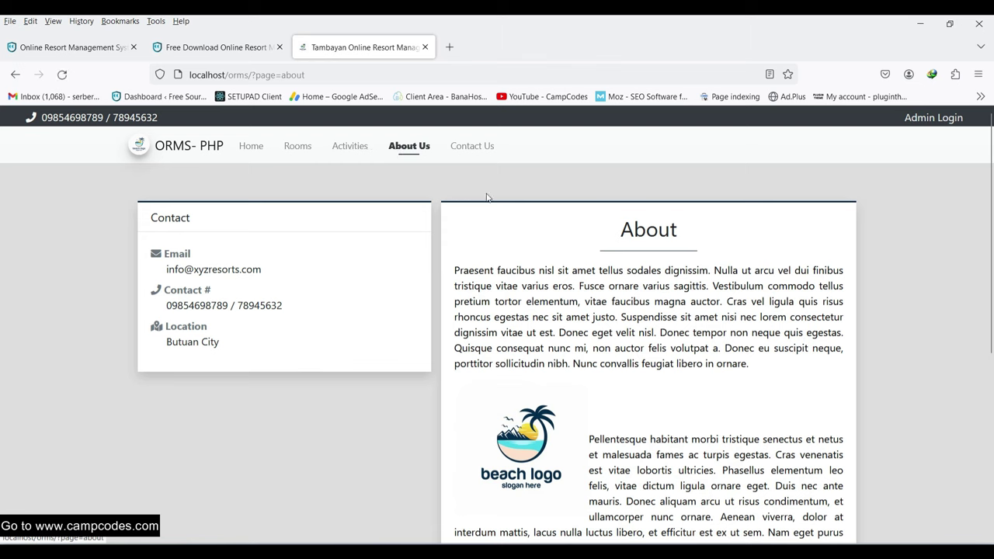
left_click_drag(169, 343, 248, 344)
left_click(205, 353)
triple_click(221, 349)
scroll(590, 268, "down", 4)
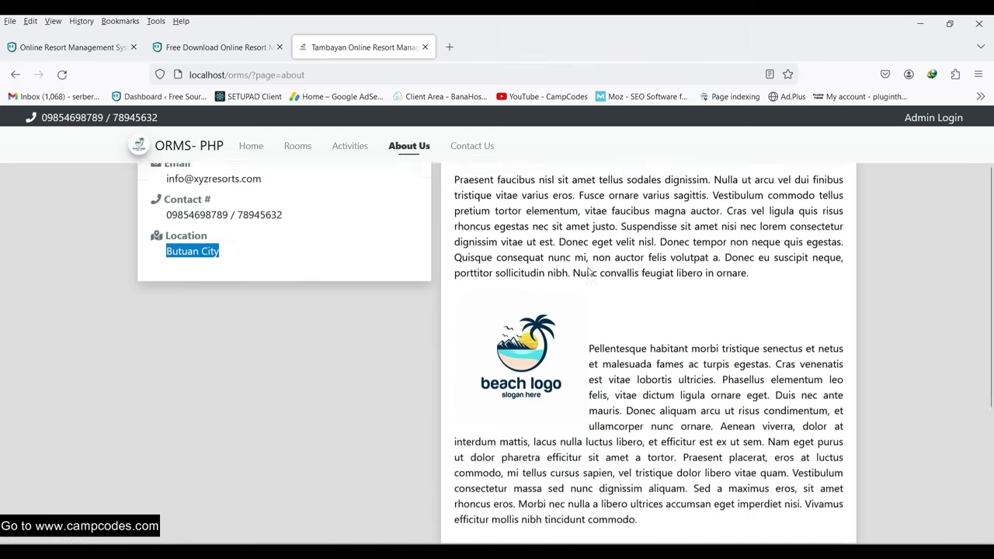
scroll(541, 292, "up", 4)
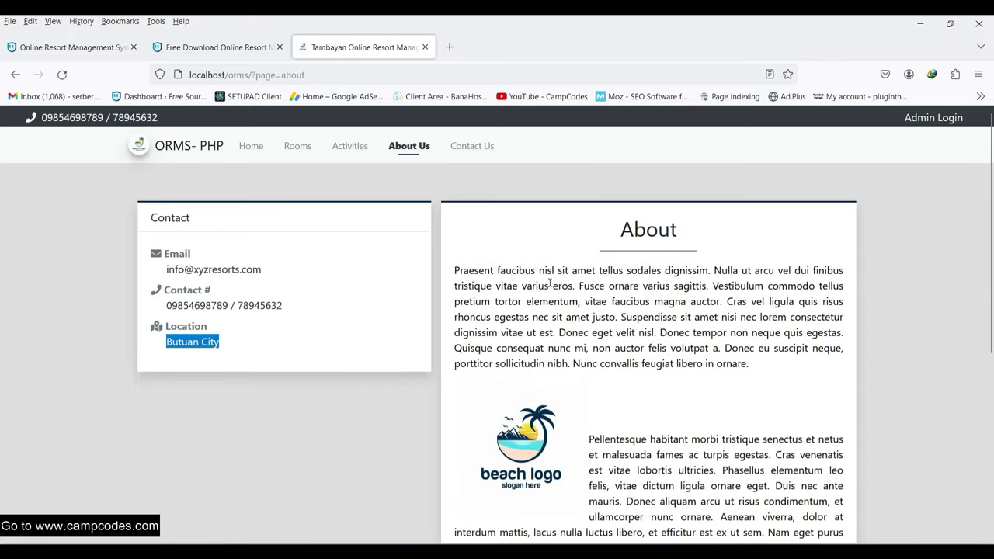
scroll(534, 266, "down", 2)
scroll(535, 264, "up", 2)
scroll(537, 263, "down", 4)
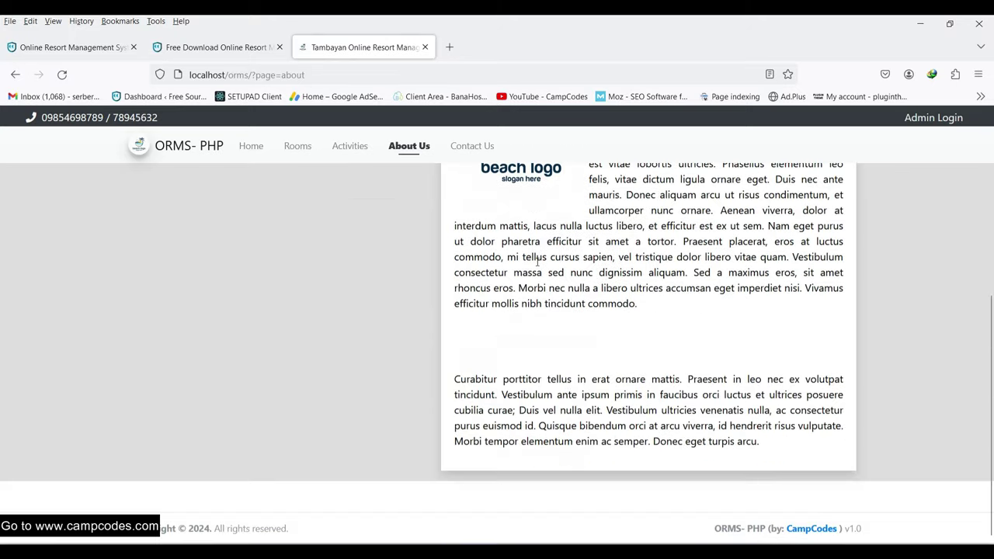
scroll(537, 266, "up", 4)
- Review the home page's Tambayan title banner and the 'Nice' welcome text
left_click(248, 147)
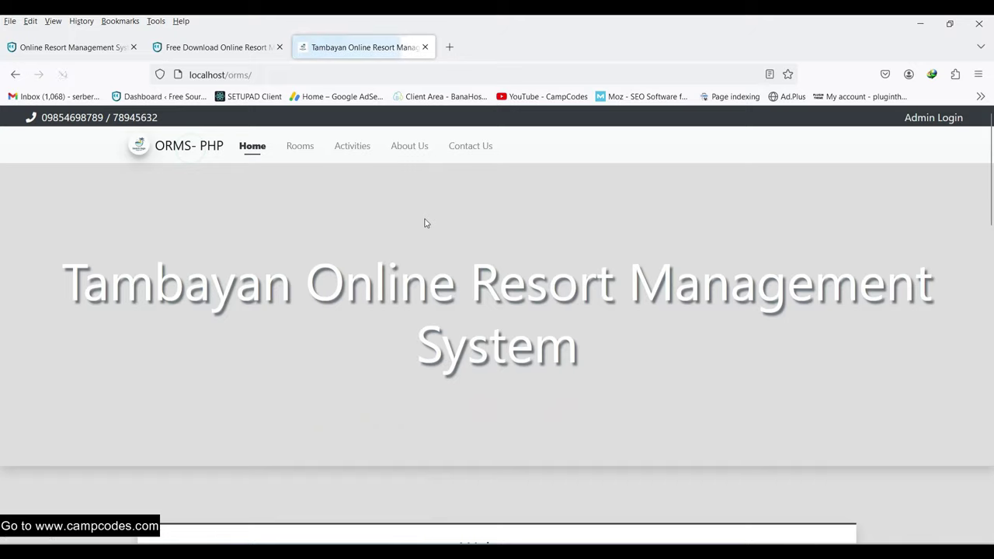
scroll(360, 262, "down", 5)
scroll(360, 263, "up", 1)
left_click_drag(155, 248, 176, 248)
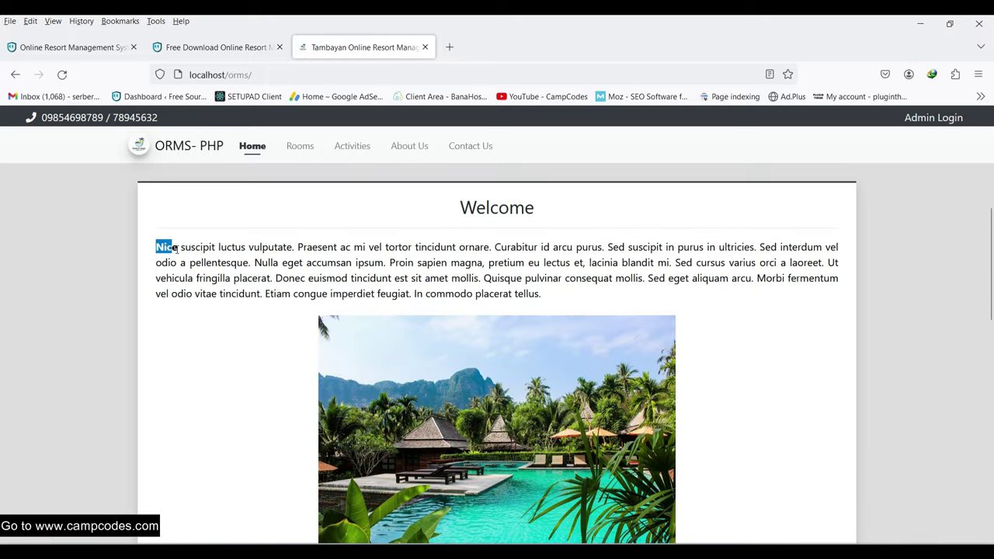
scroll(221, 250, "down", 10)
scroll(220, 250, "up", 15)
scroll(466, 217, "down", 10)
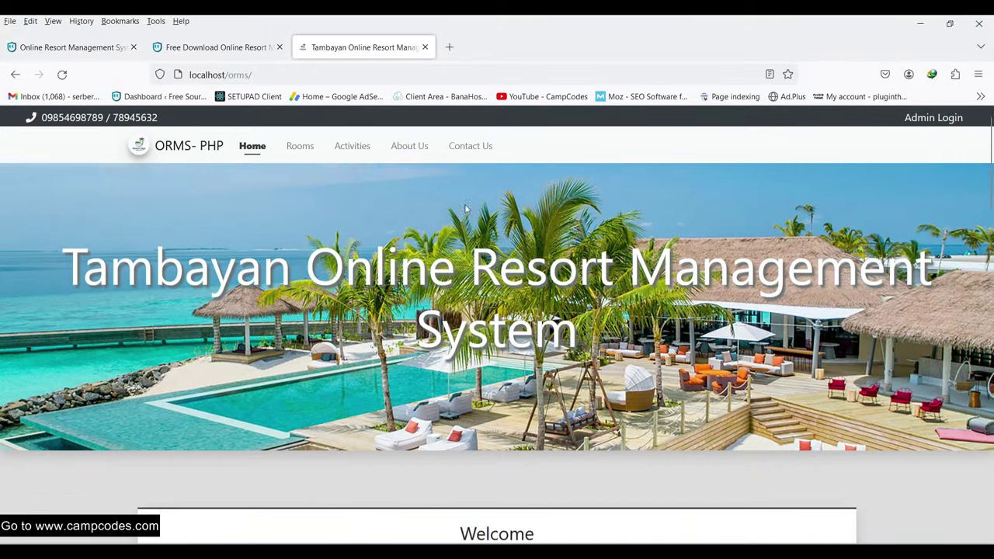
scroll(466, 218, "up", 7)
scroll(484, 201, "up", 3)
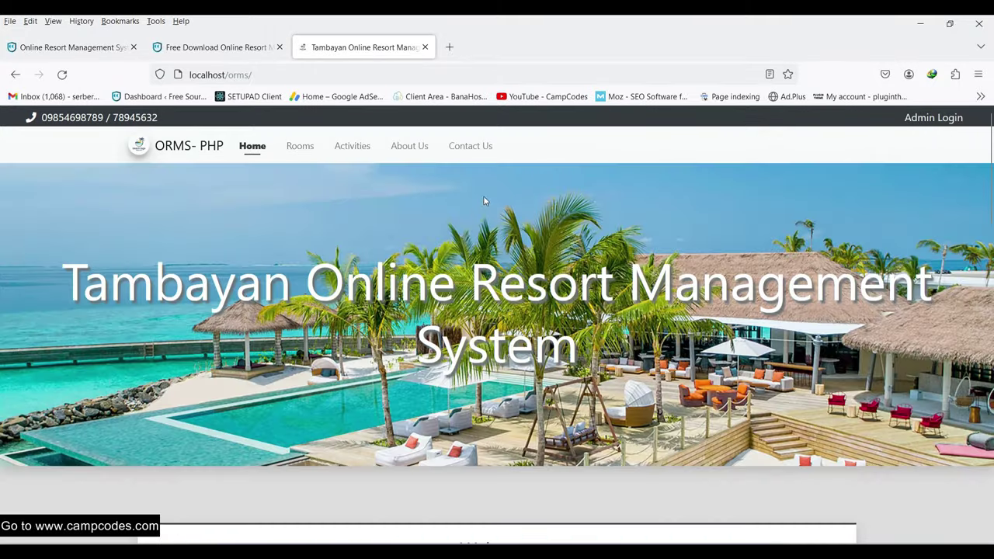